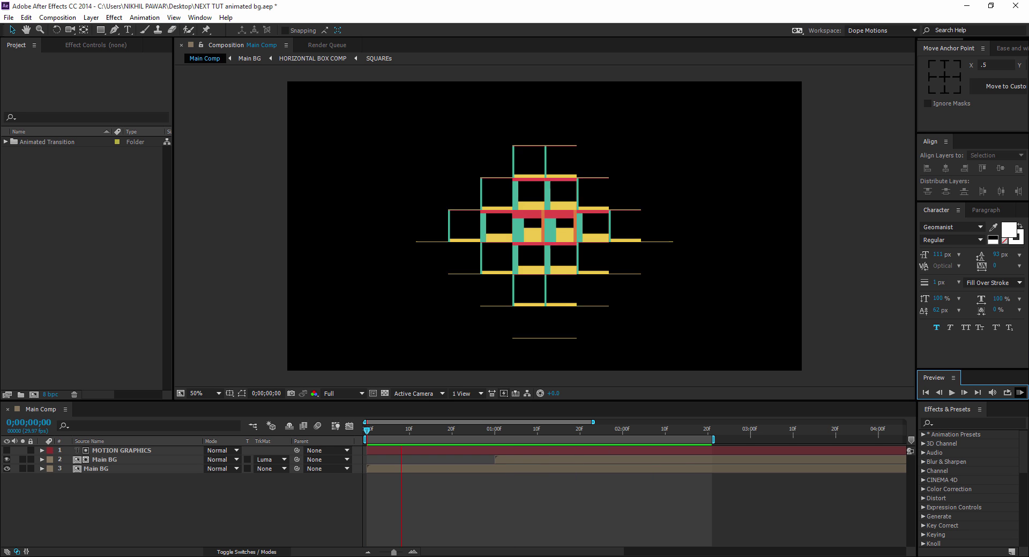
Step: Create a new 1920 × 1080 px composition named tutorial at 30 fps, lasting 10 seconds
left_click(30, 395)
left_click(29, 395)
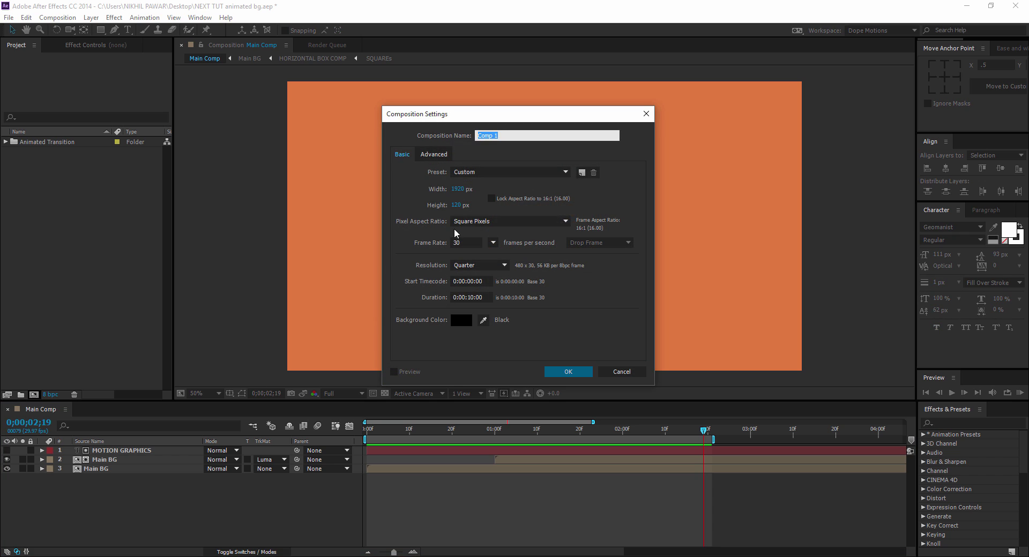
left_click(458, 205)
type("1080")
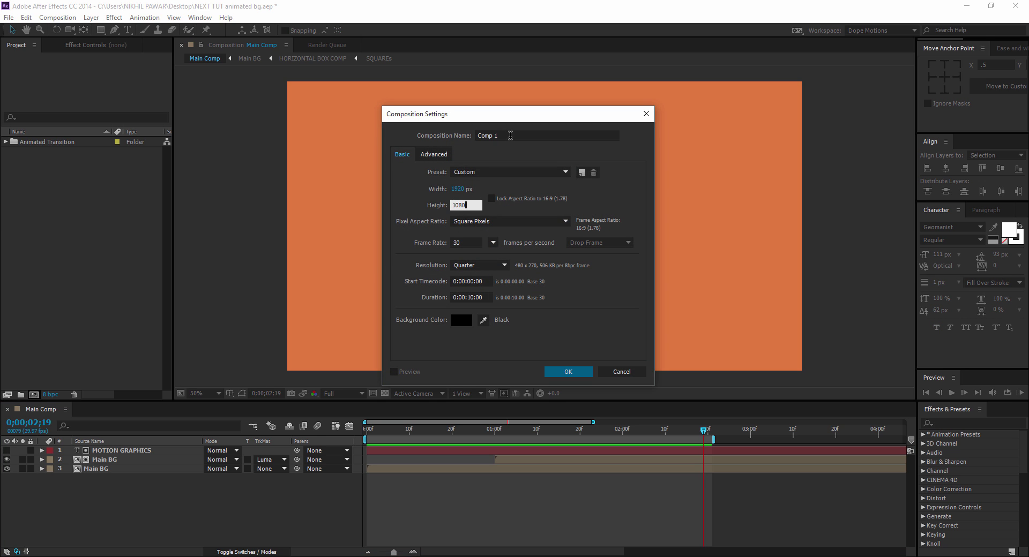
left_click(510, 136)
type("tut")
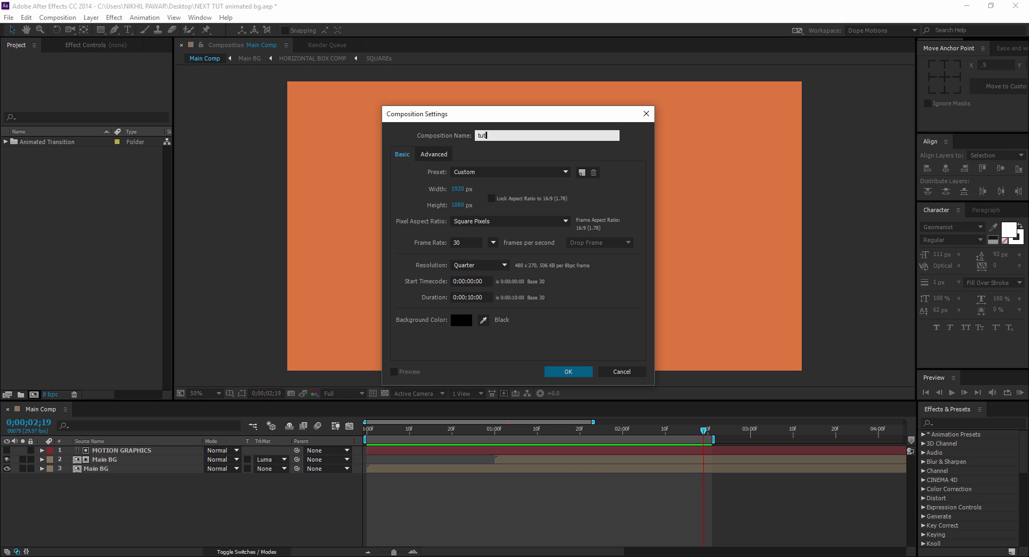
type("orial")
left_click(577, 375)
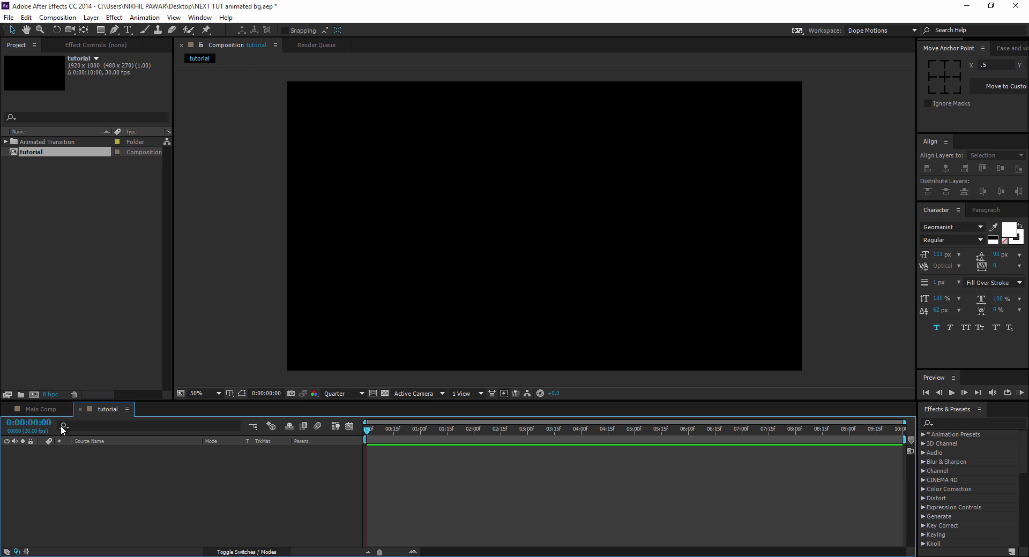
Step: Create another composition measuring 120 × 120 px, keeping the default name Comp 1
left_click(34, 395)
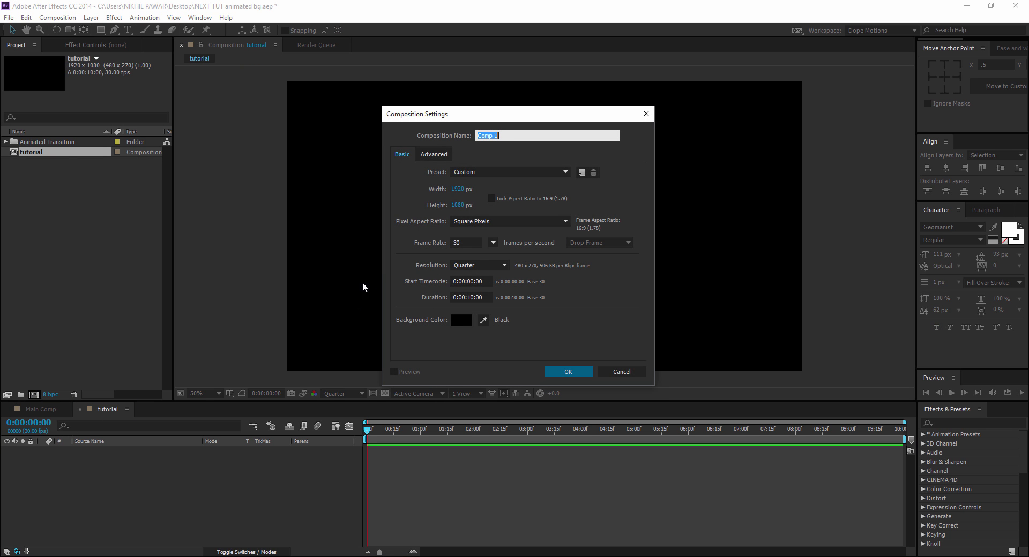
left_click(458, 189)
type("120")
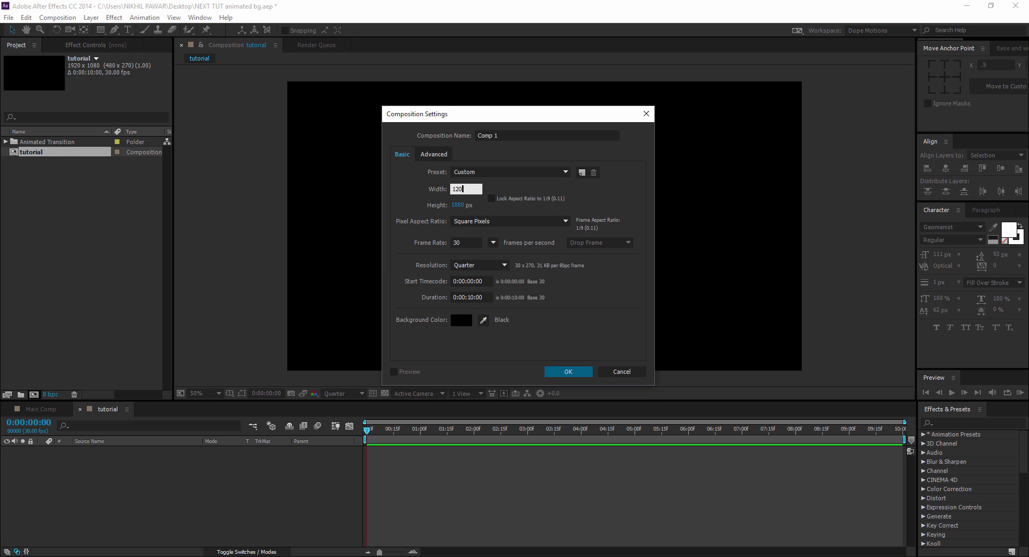
left_click(459, 205)
type("120")
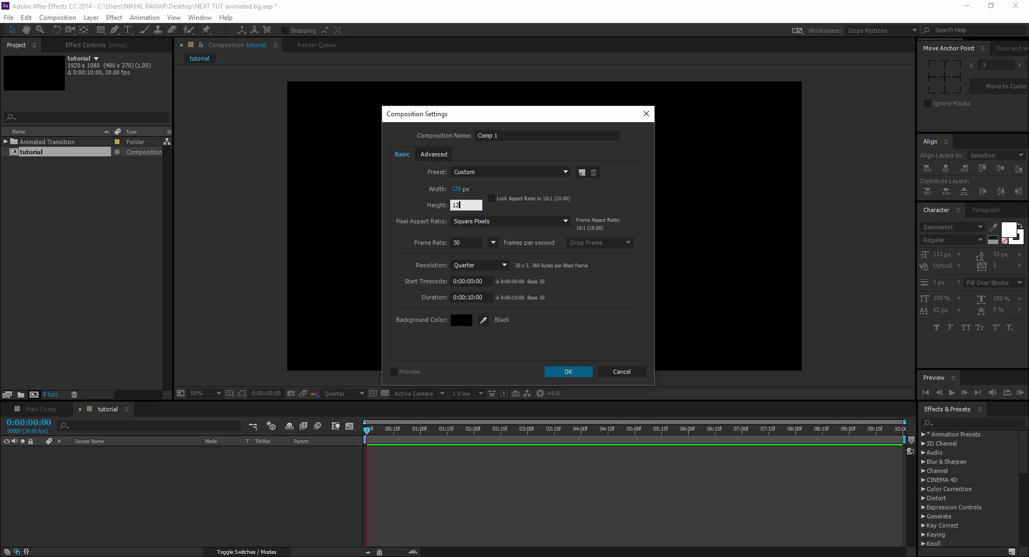
left_click(568, 372)
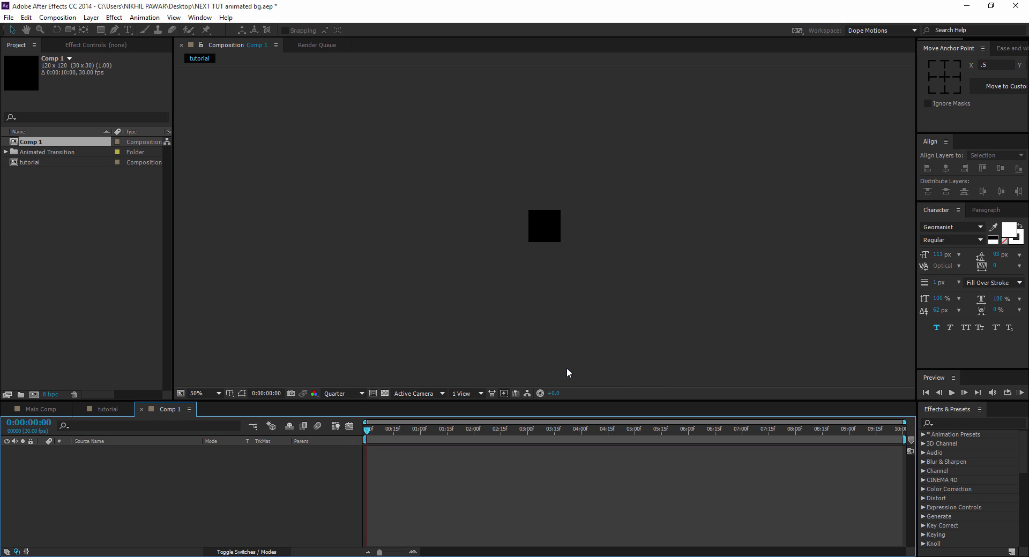
Step: Add a red 120 × 120 px solid layer named 01 to Comp 1
key("period")
key("period")
key("period")
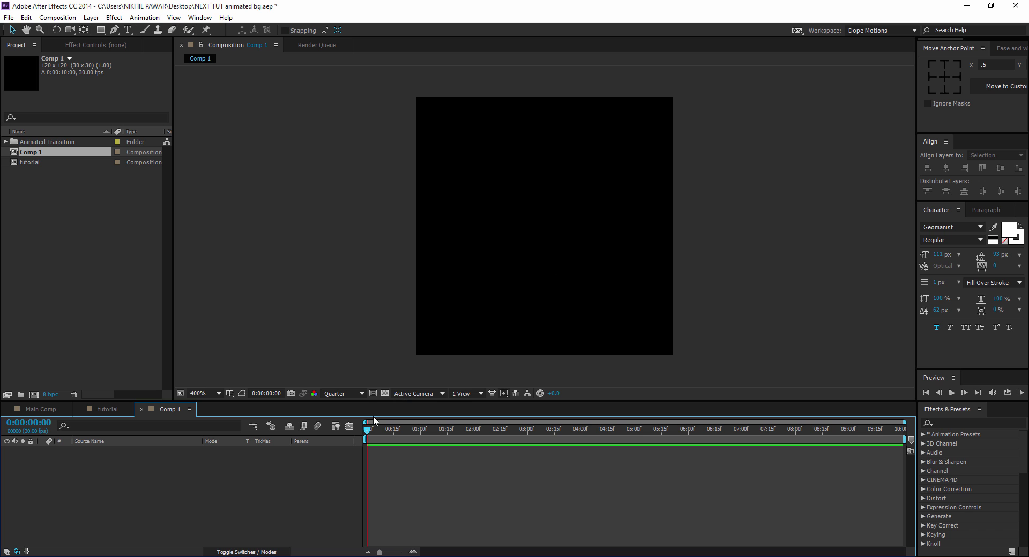
right_click(103, 481)
mouse_move(170, 369)
left_click(269, 392)
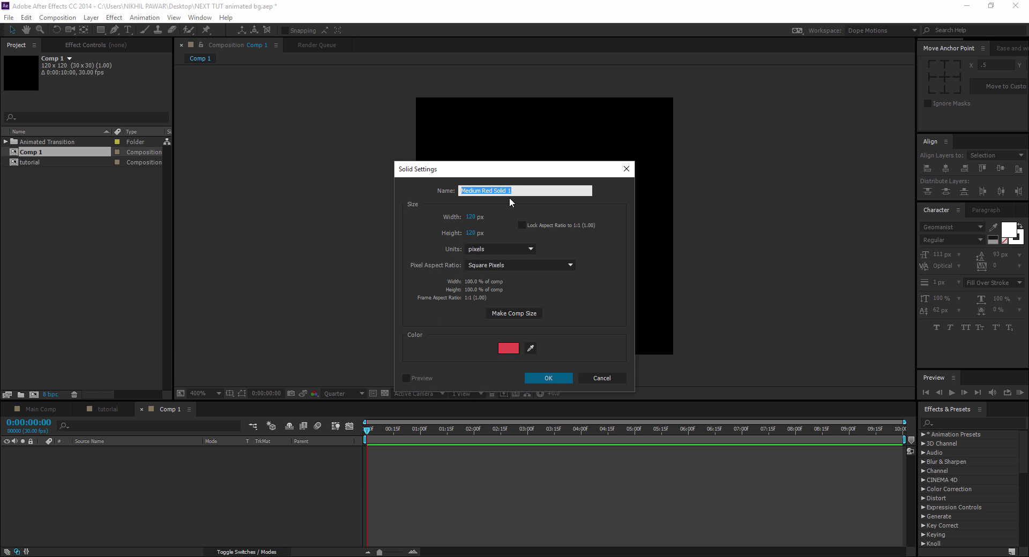
type("01")
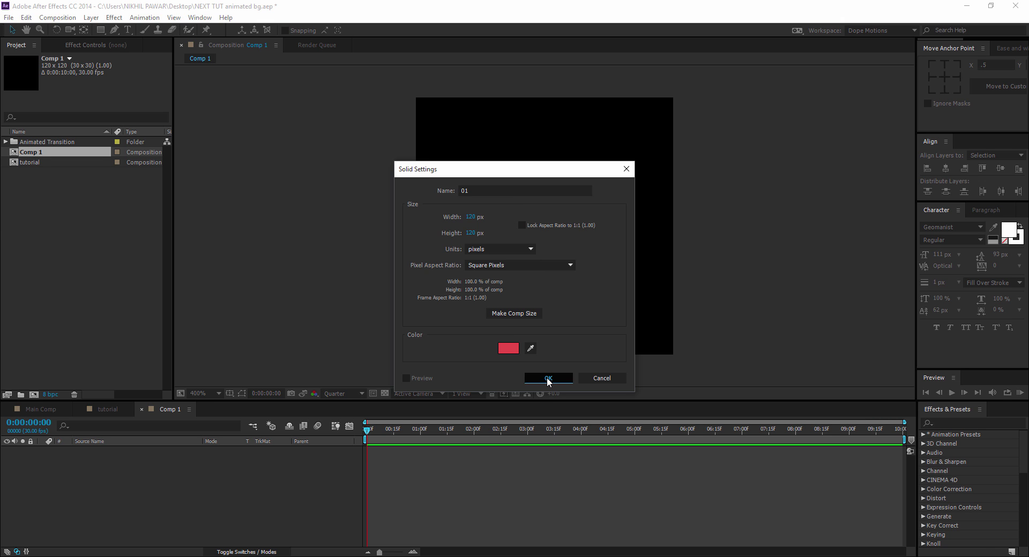
left_click(546, 377)
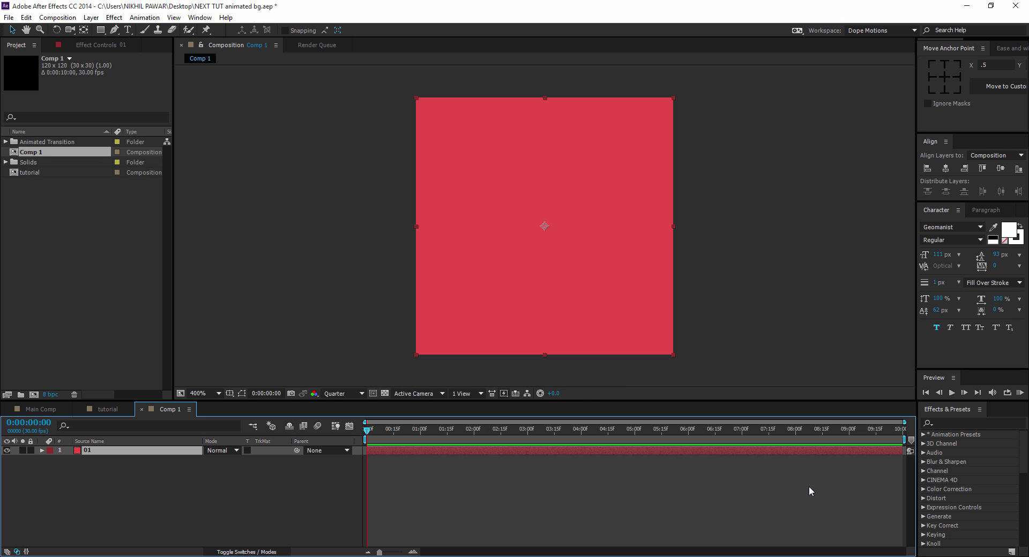
Step: Apply the Fill effect to solid 01 and set its color to soft red, E84B4B
left_click(947, 422)
type("fill")
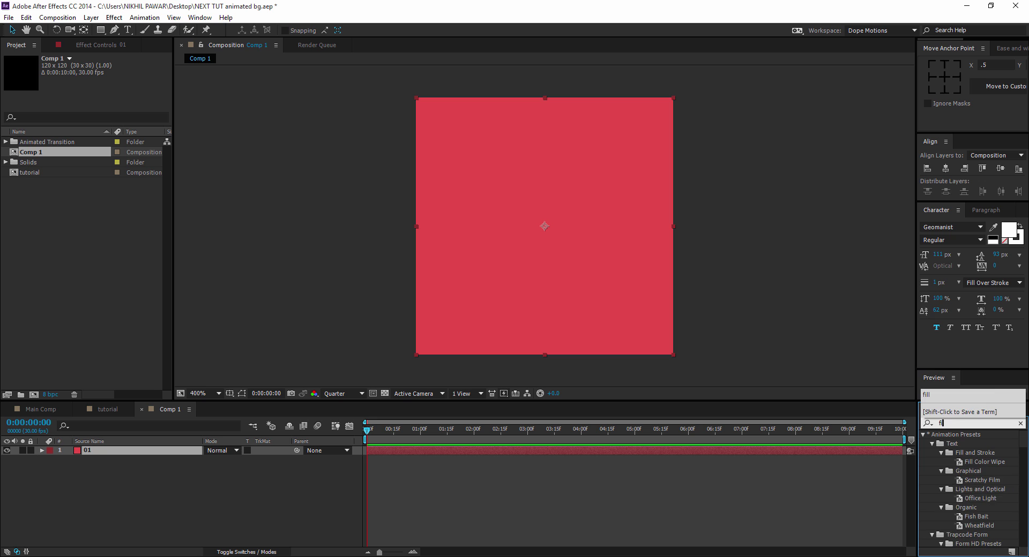
double_click(953, 490)
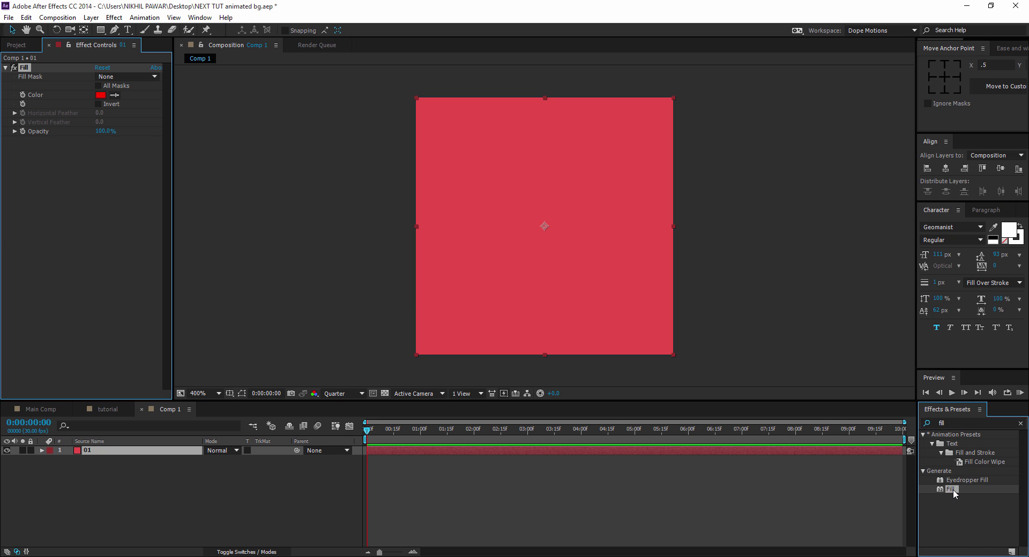
left_click(100, 95)
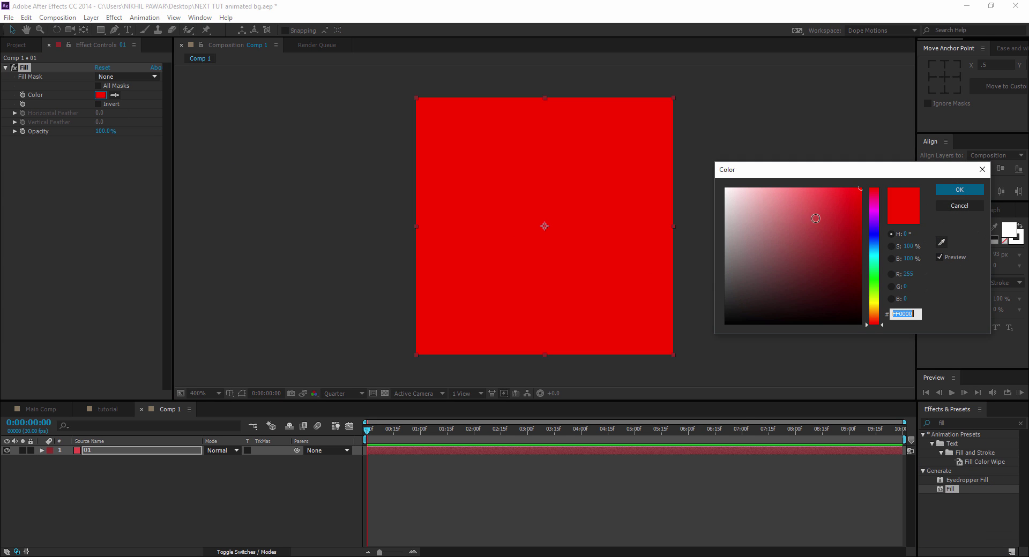
left_click(817, 200)
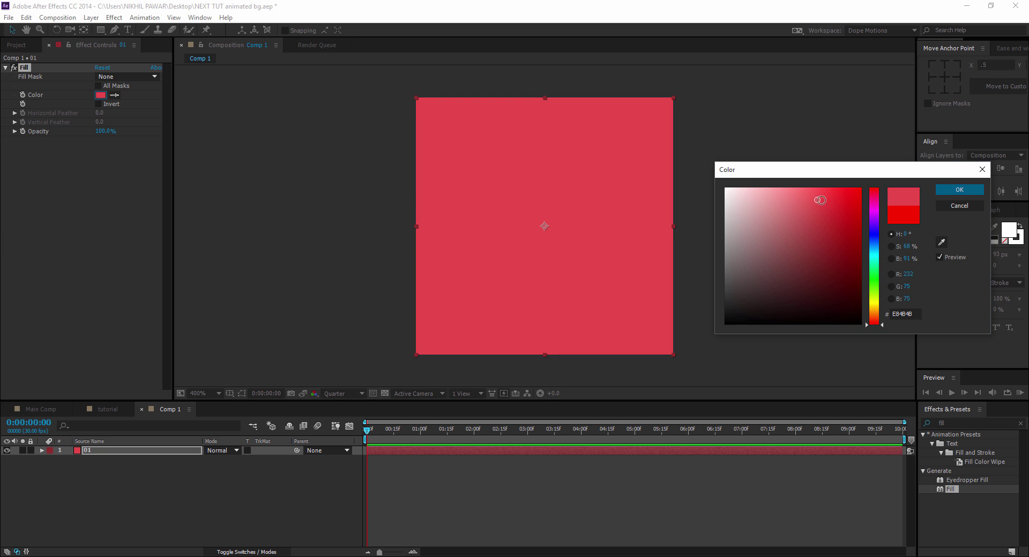
left_click(959, 190)
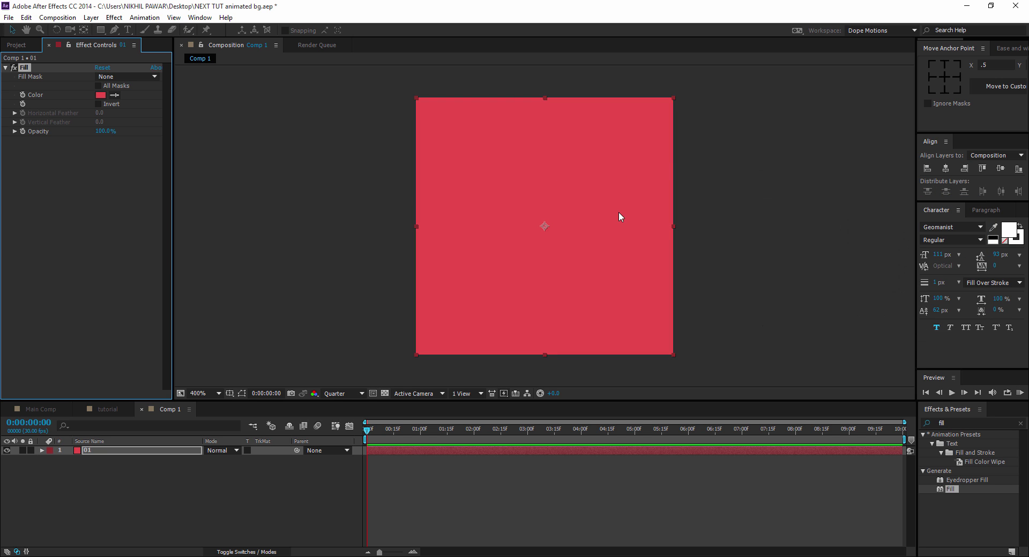
Step: Duplicate layer 01 three times to make a stack of four layers
left_click(356, 210)
left_click(94, 451)
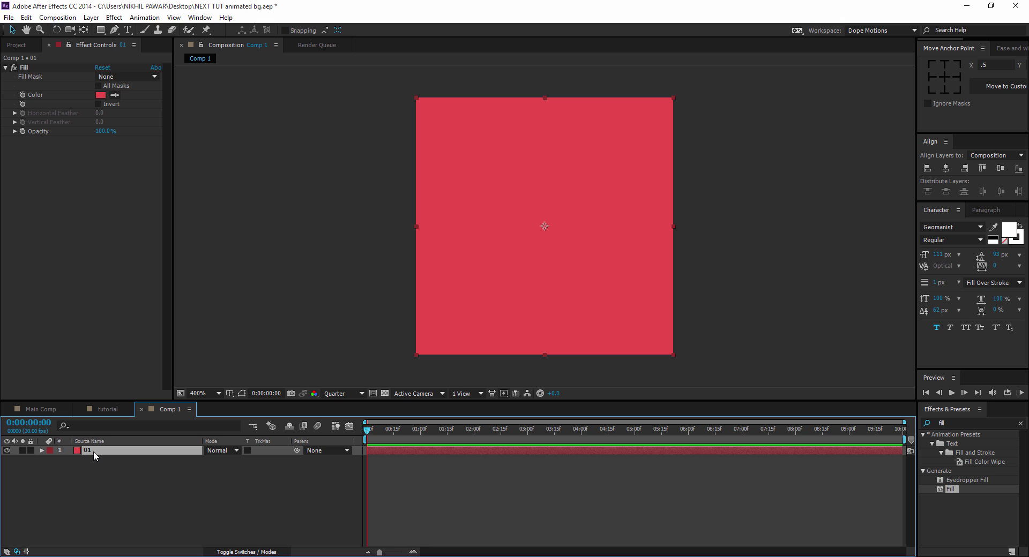
key("ctrl+d")
key("ctrl+d")
key("ctrl+d")
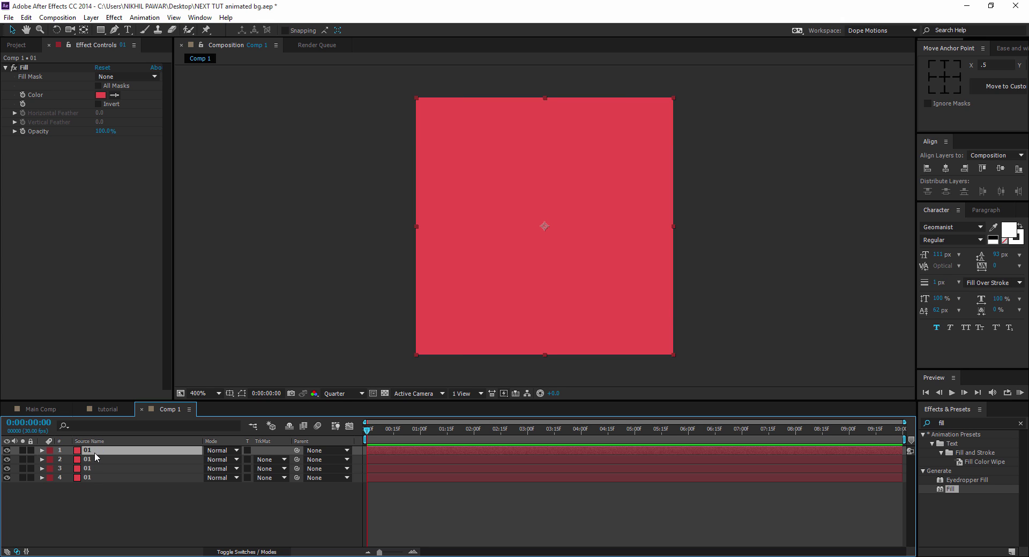
Step: Change the second layer's Fill color to turquoise with a hue of 174°
key("ctrl+Down")
left_click(100, 95)
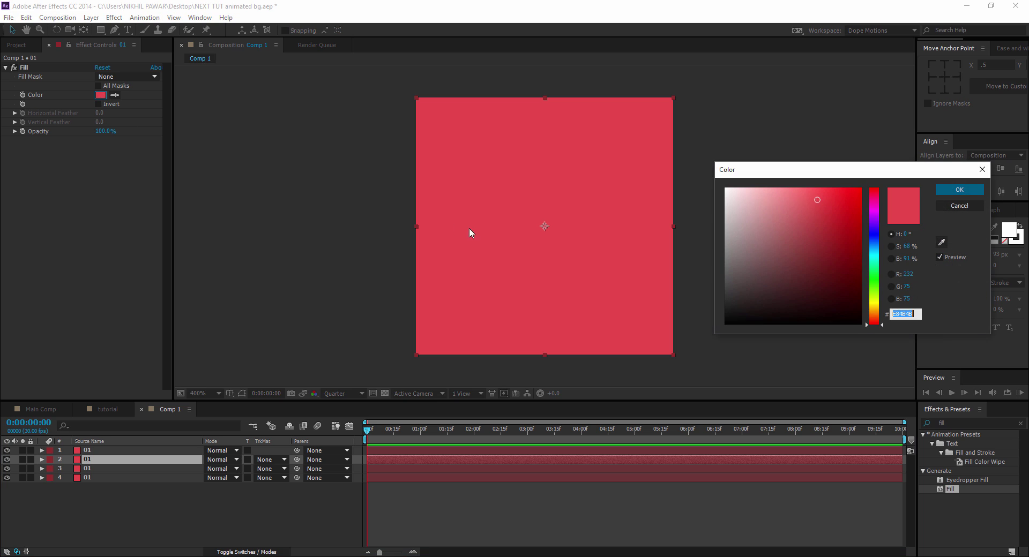
left_click_drag(874, 234, 875, 262)
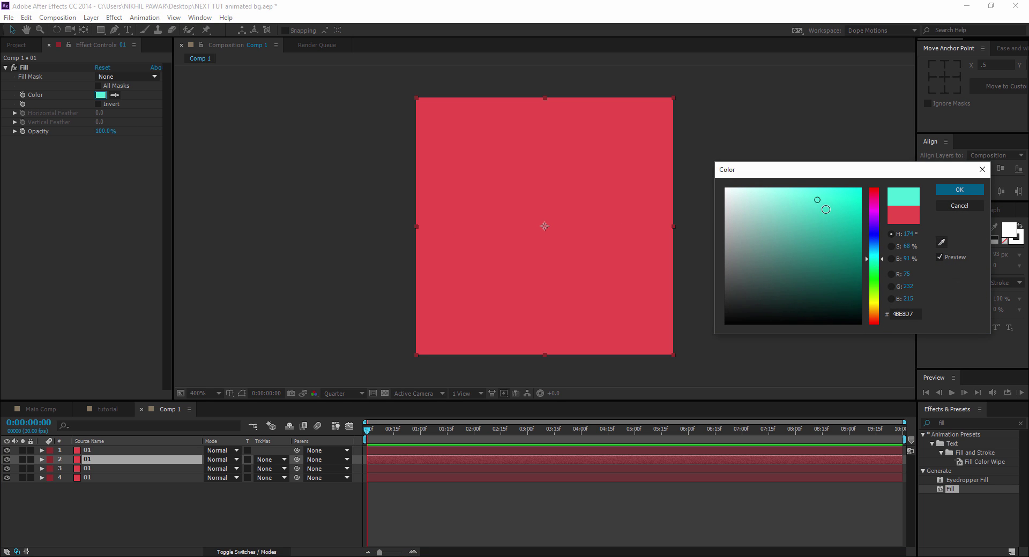
left_click(825, 210)
left_click(960, 190)
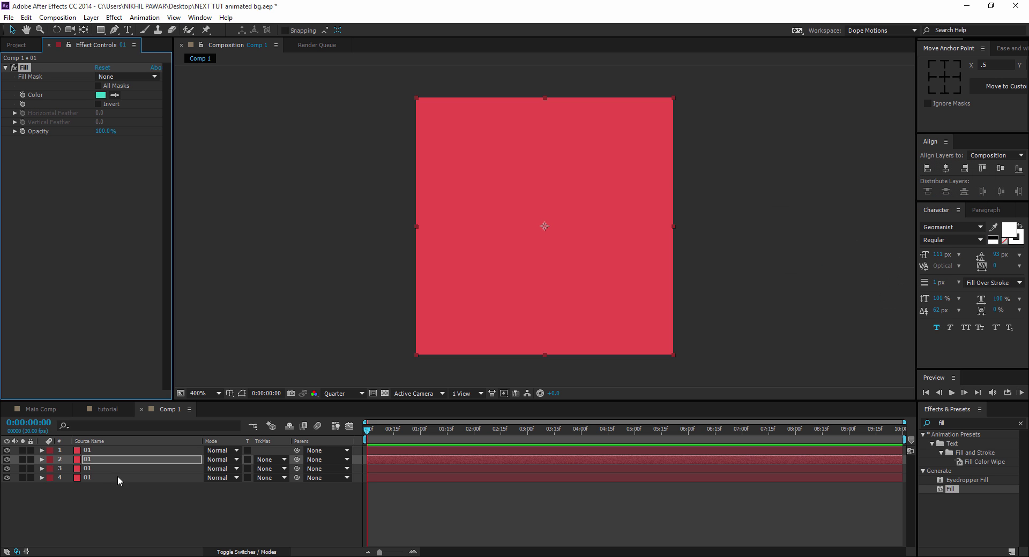
Step: Change the third layer's Fill color to orange, E88A4B
left_click(114, 469)
left_click(101, 95)
left_click(876, 308)
left_click_drag(877, 311, 873, 320)
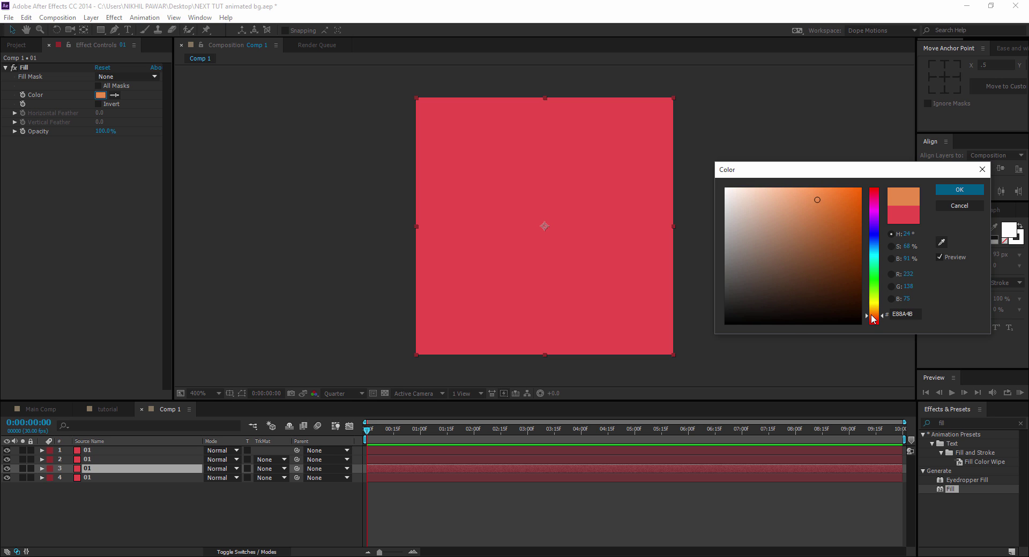
left_click(959, 190)
Step: Change the fourth layer's Fill color to purple, about 841FCA
left_click(110, 478)
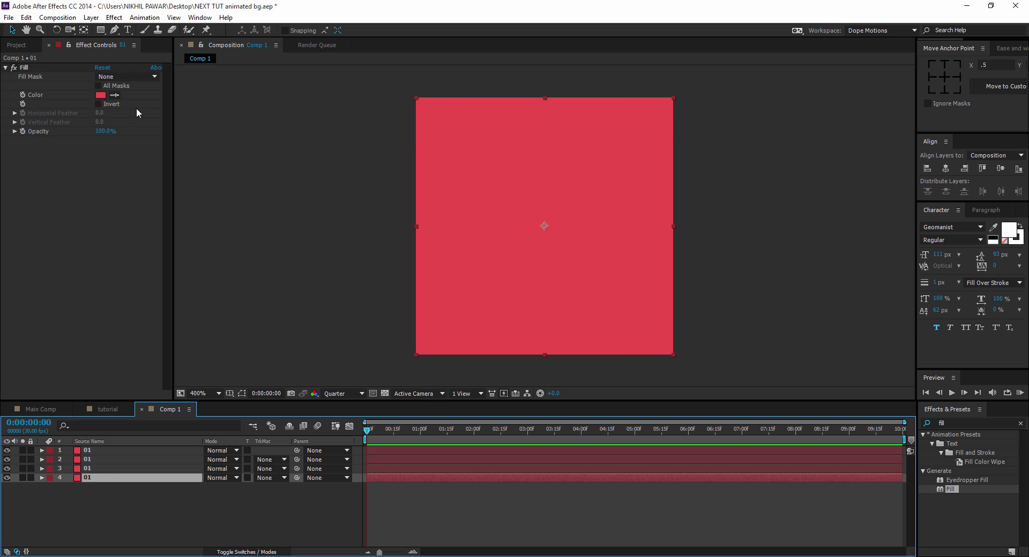
left_click(100, 94)
left_click_drag(877, 294, 877, 221)
left_click(838, 213)
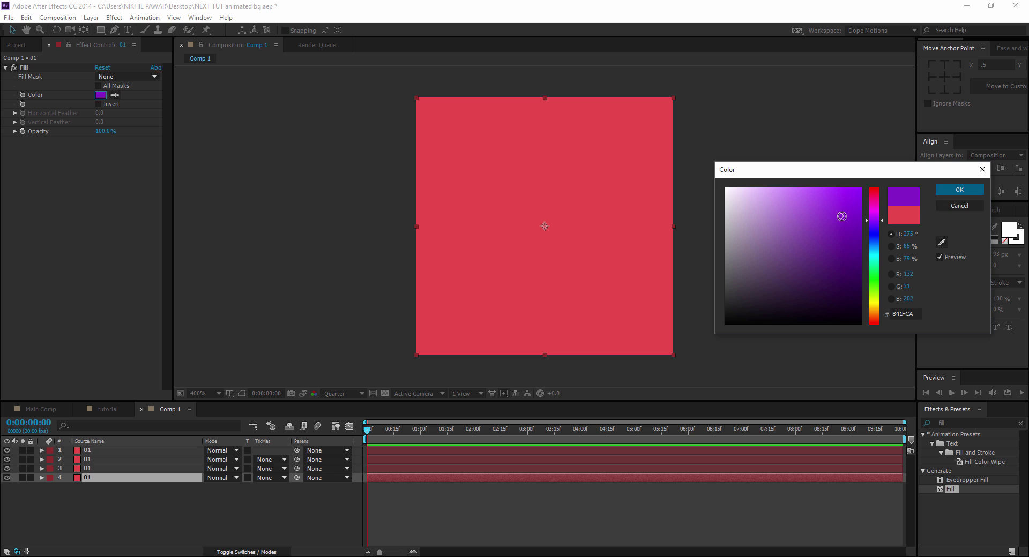
left_click(950, 192)
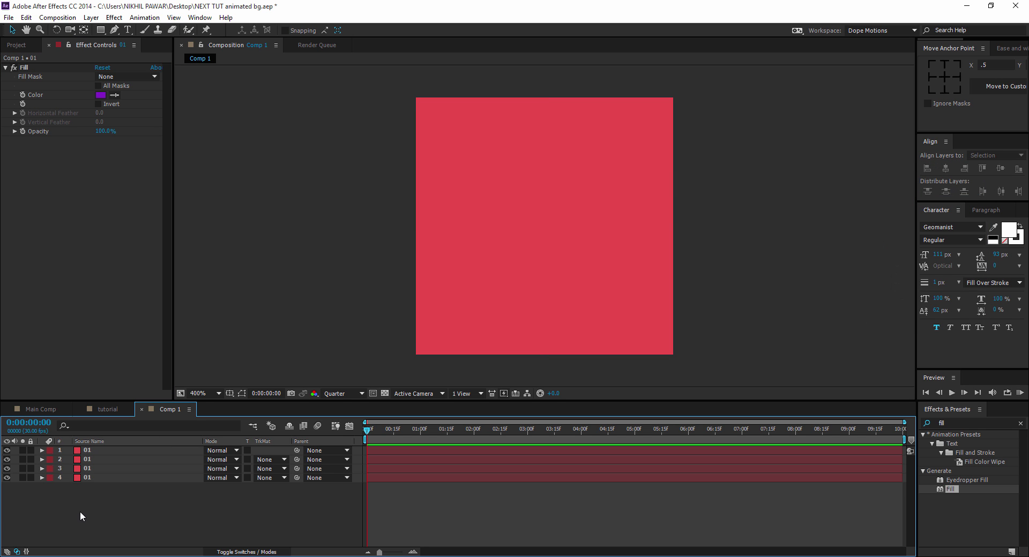
Step: Add Position keyframes to all four layers at 0:00:01:00
left_click_drag(80, 512, 103, 450)
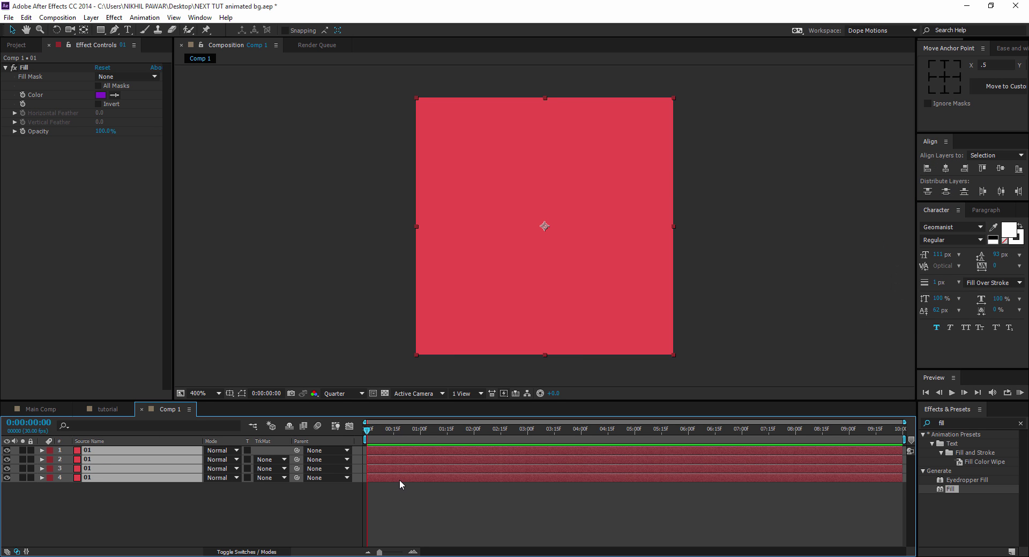
key("equal")
key("equal")
left_click_drag(493, 440, 475, 439)
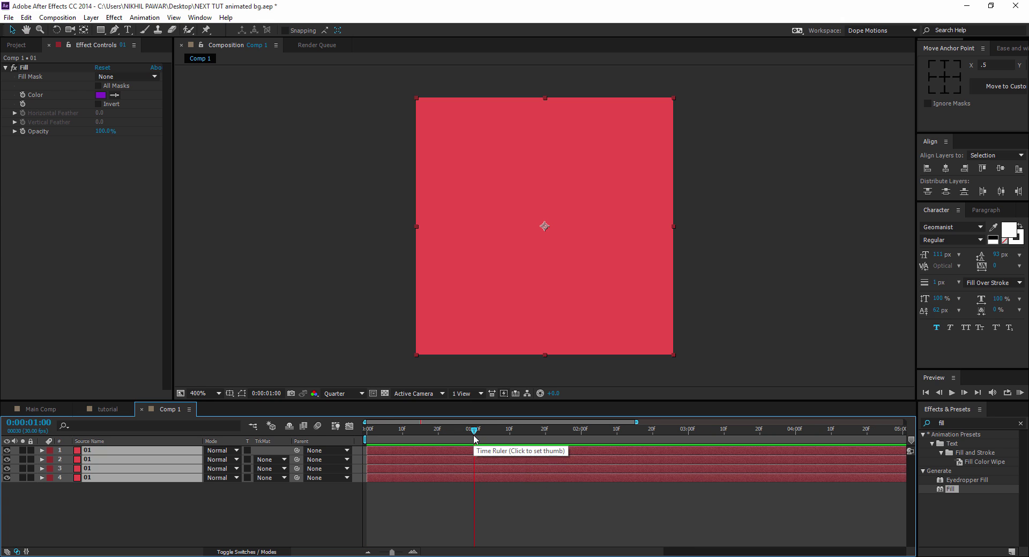
key("p")
left_click(69, 460)
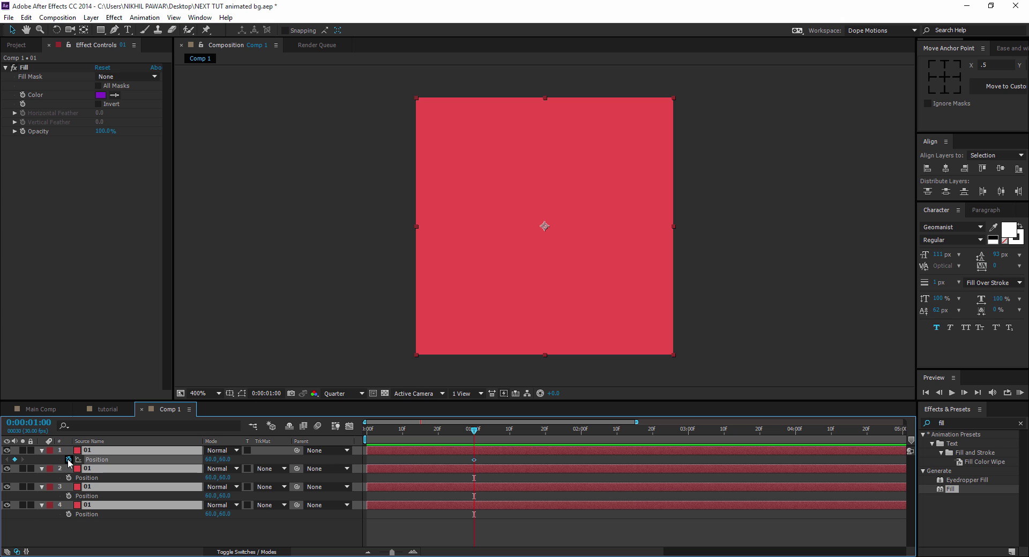
Step: At 0:00:00:00, move the first layer horizontally out past the frame's right edge, to about X 181
left_click_drag(374, 434, 360, 438)
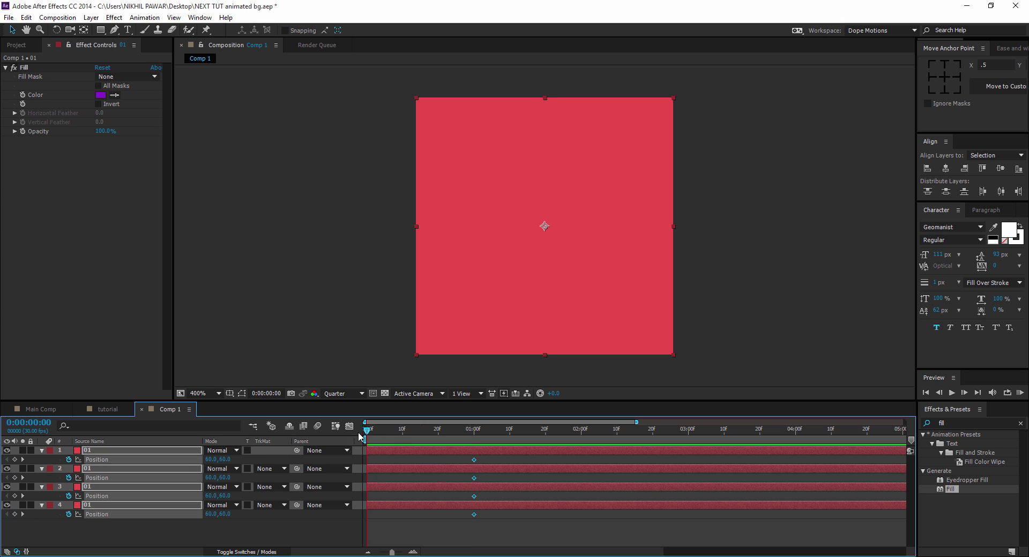
left_click(184, 526)
left_click(115, 451)
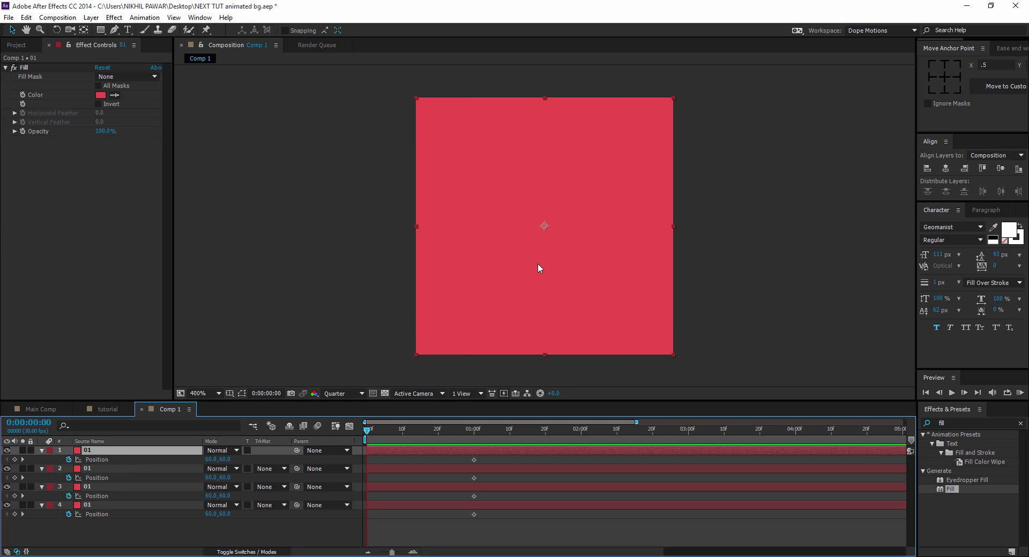
left_click_drag(525, 267, 788, 286)
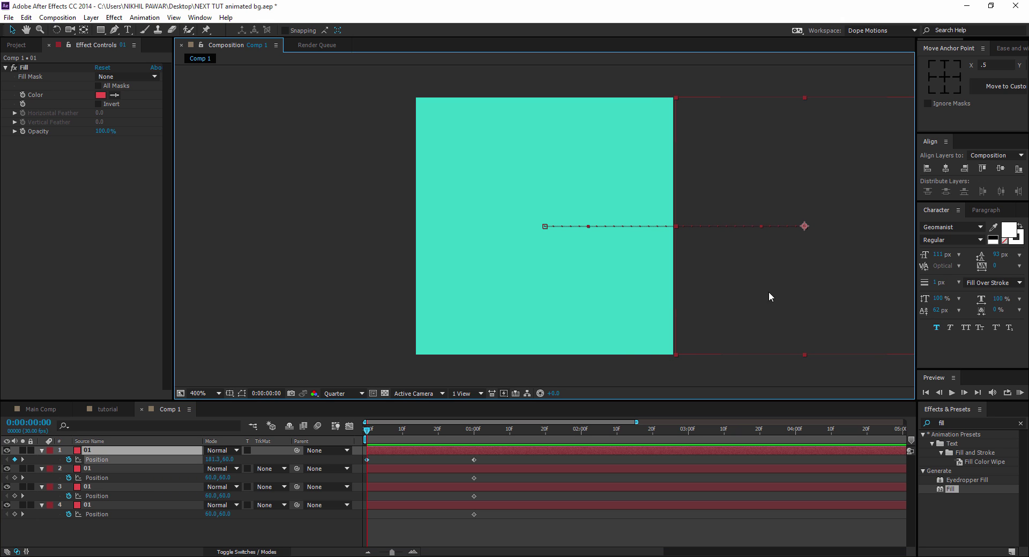
Step: At 0:00:00:00, move the turquoise layer above the frame to about Y -63 and the orange layer left of it to X -61
left_click(92, 469)
scroll(592, 282, "down", 1)
left_click_drag(590, 269, 600, 134)
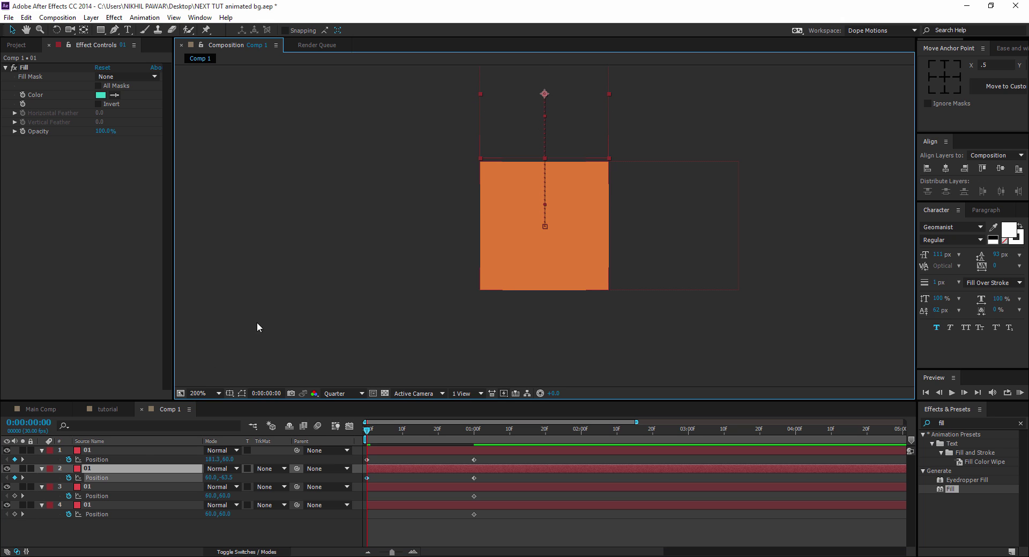
left_click(102, 486)
left_click_drag(522, 256, 398, 255)
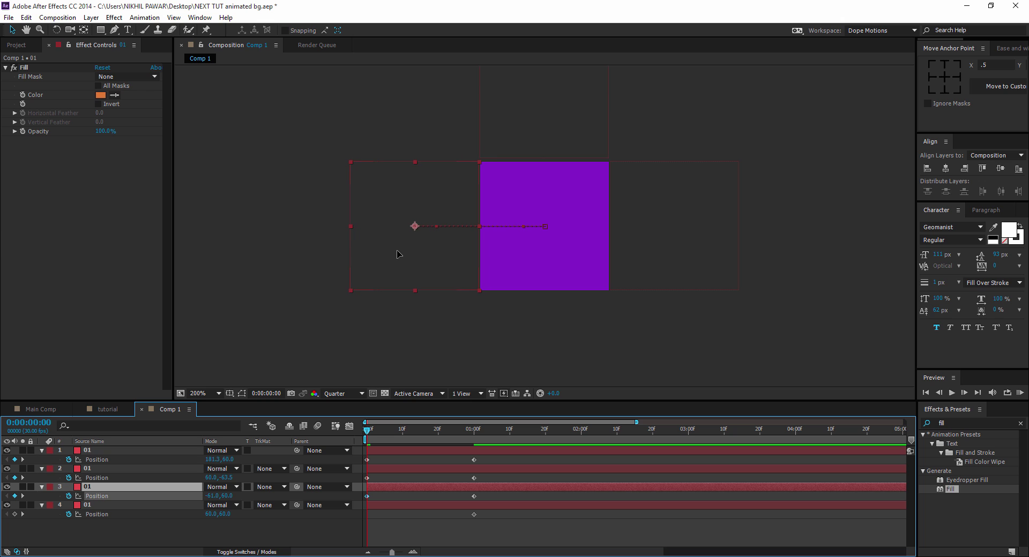
Step: At 0:00:00:00, move the purple fourth layer straight down below the frame, to about Y 182
left_click(87, 505)
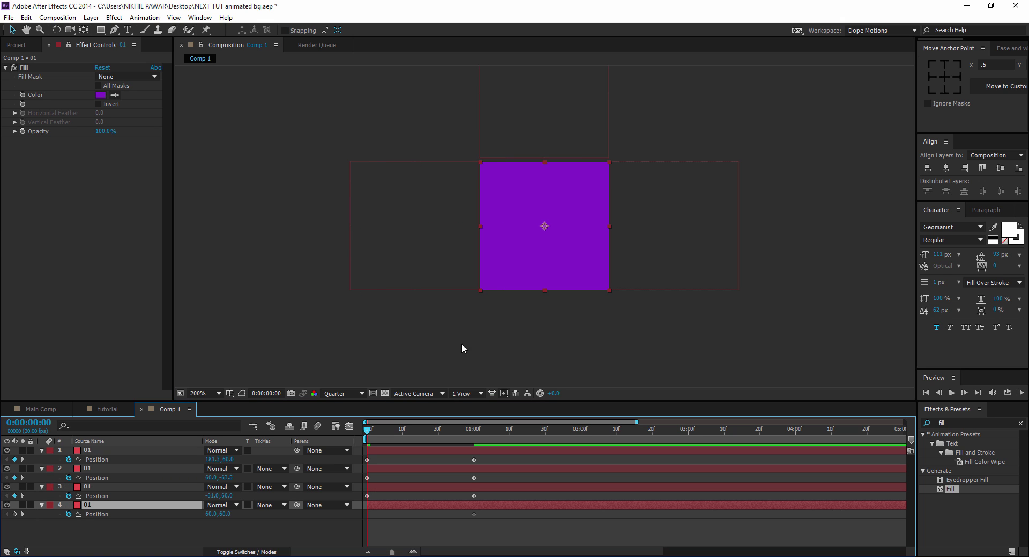
left_click_drag(542, 257, 534, 387)
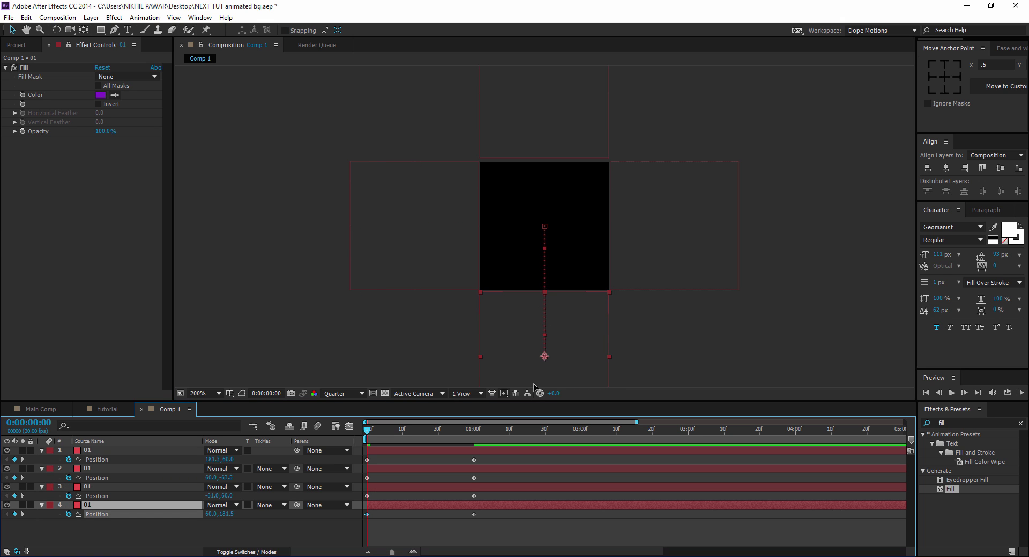
left_click(324, 521)
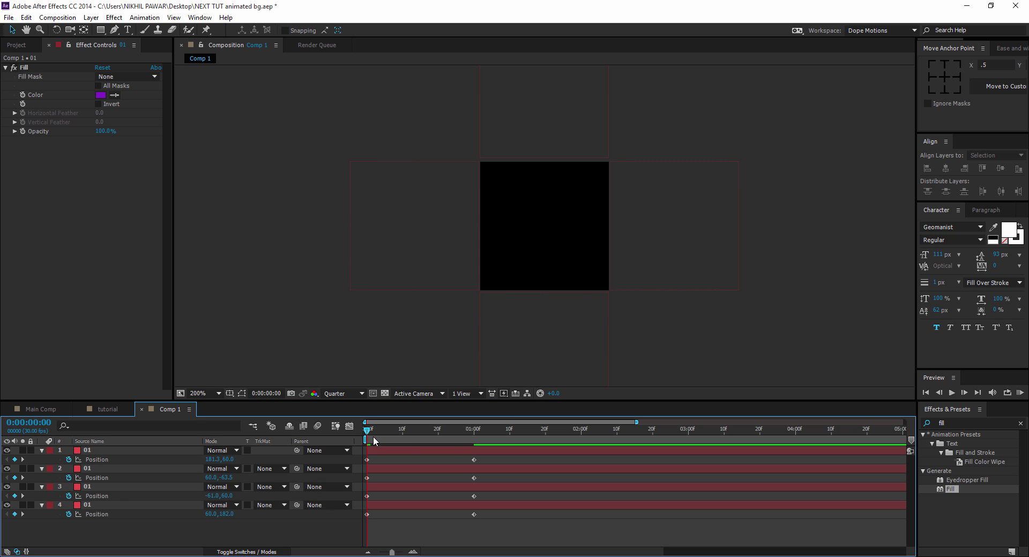
Step: Apply Easy Ease to all Position keyframes of the four layers
left_click_drag(371, 430, 397, 432)
left_click_drag(502, 455, 361, 525)
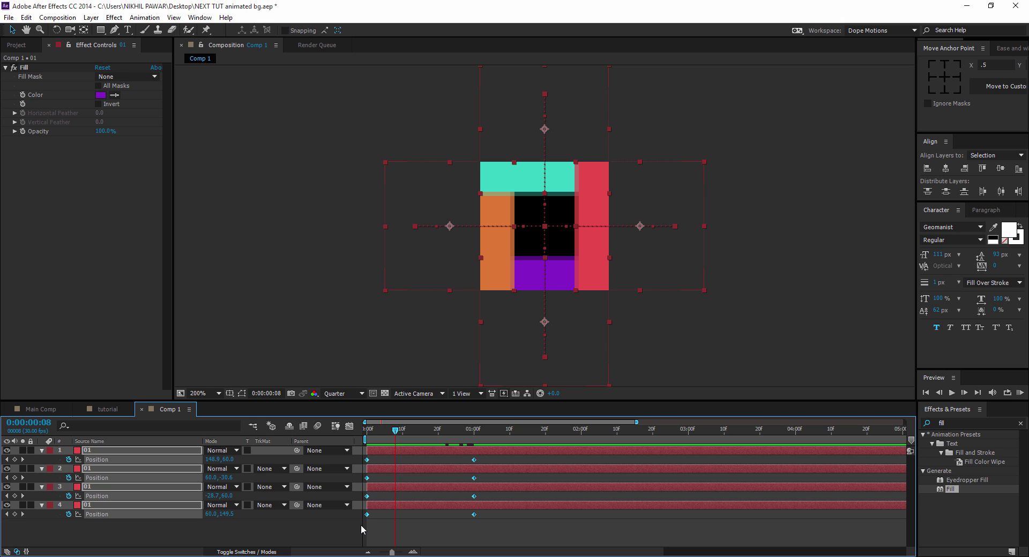
key("F9")
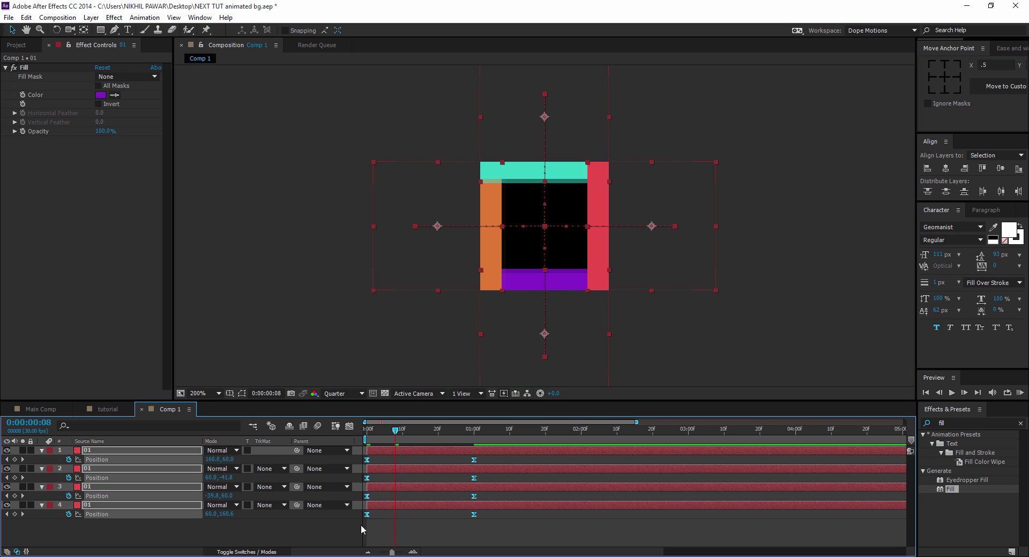
Step: In the speed graph, raise the incoming influence of the end Position keyframes to about 67%, and scrub through the motion
left_click(349, 426)
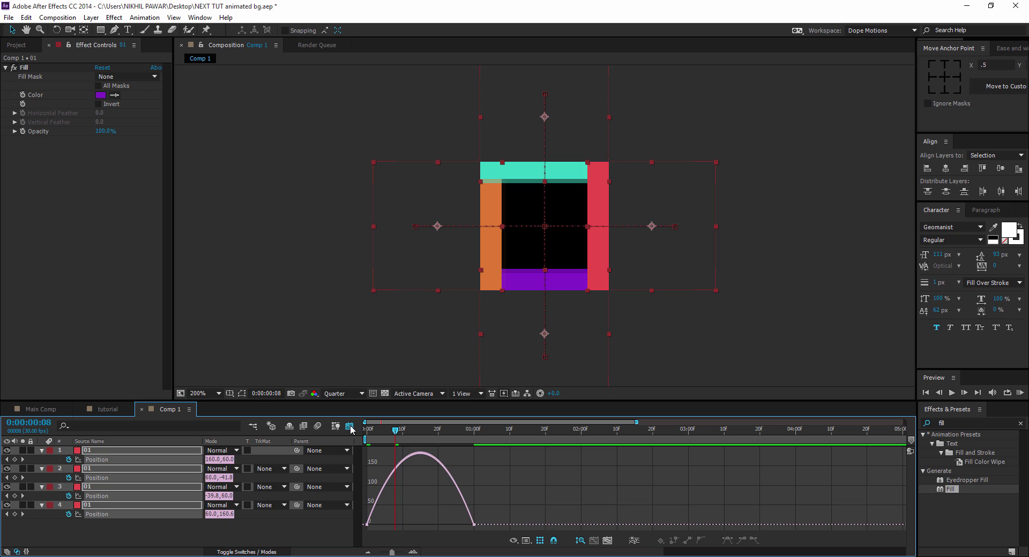
left_click(472, 523)
left_click_drag(456, 521, 438, 522)
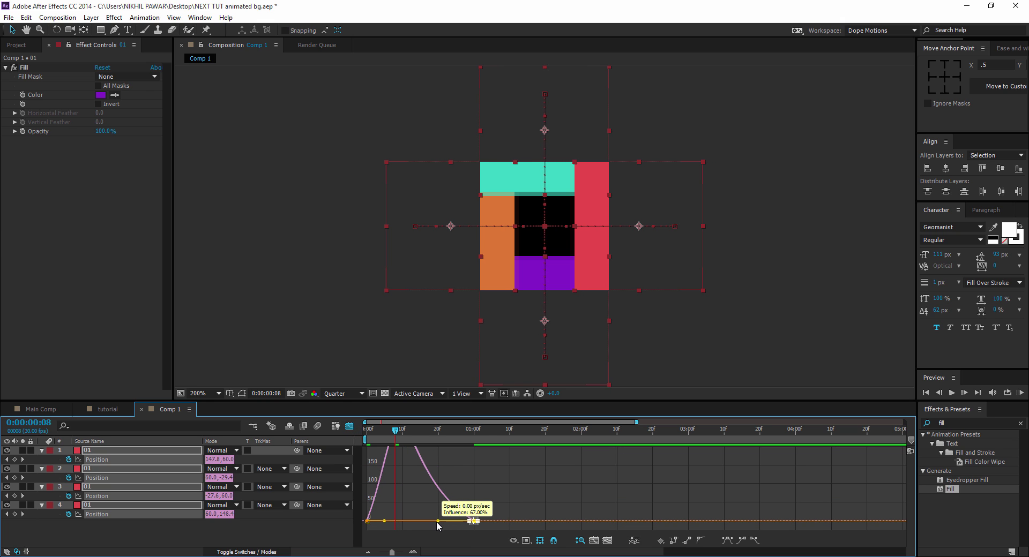
left_click(349, 426)
left_click(510, 512)
left_click_drag(401, 436, 452, 442)
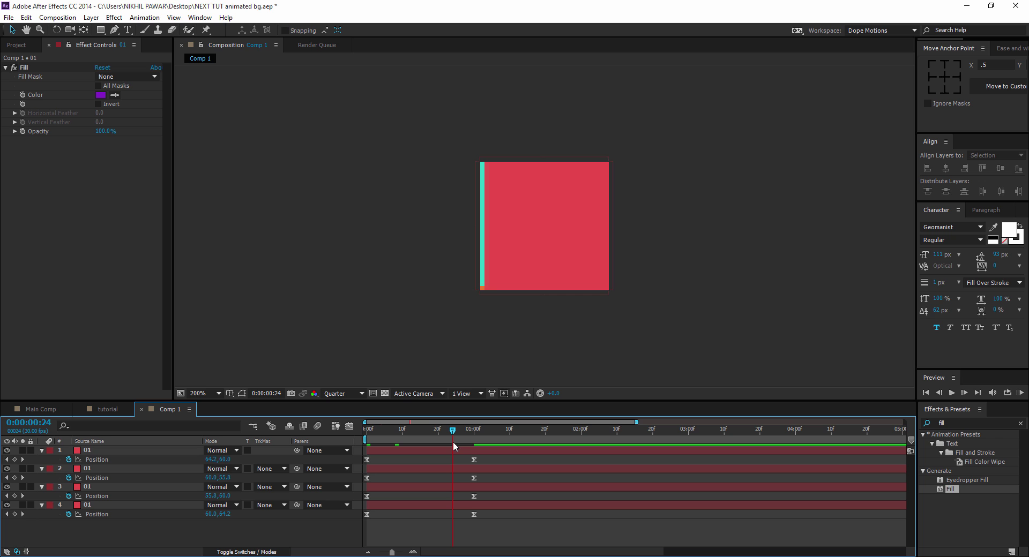
left_click_drag(453, 441, 420, 441)
Step: Pre-compose all four colored layers into a new composition named MASTER BOX, moving all attributes
left_click_drag(94, 526, 107, 449)
right_click(108, 449)
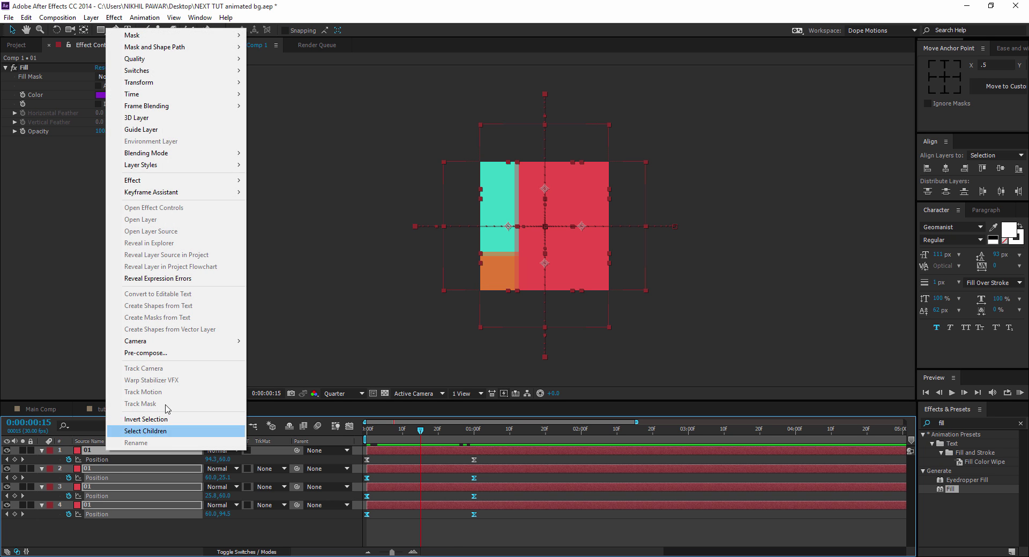
left_click(177, 353)
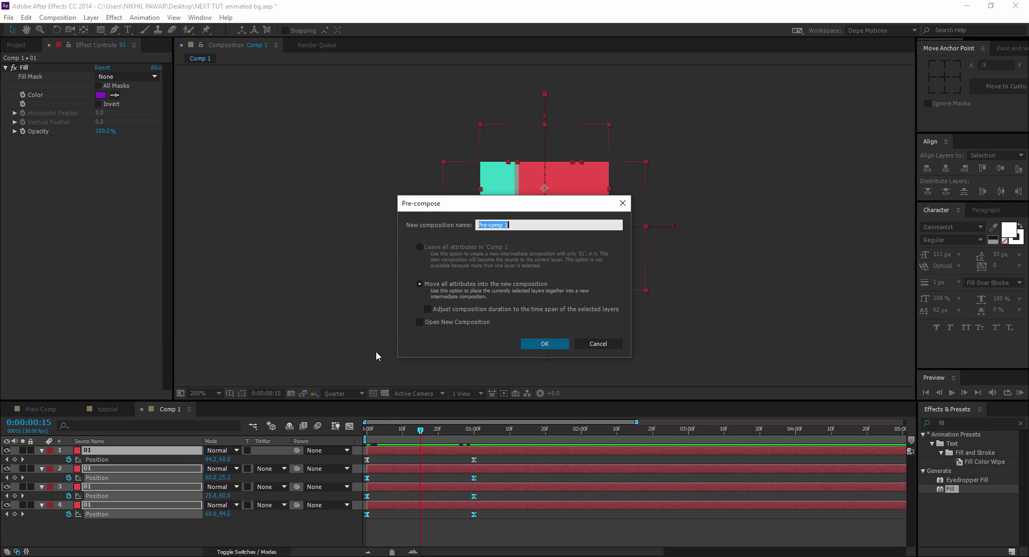
type("MASTER BOX")
left_click(540, 344)
key("Caps_Lock")
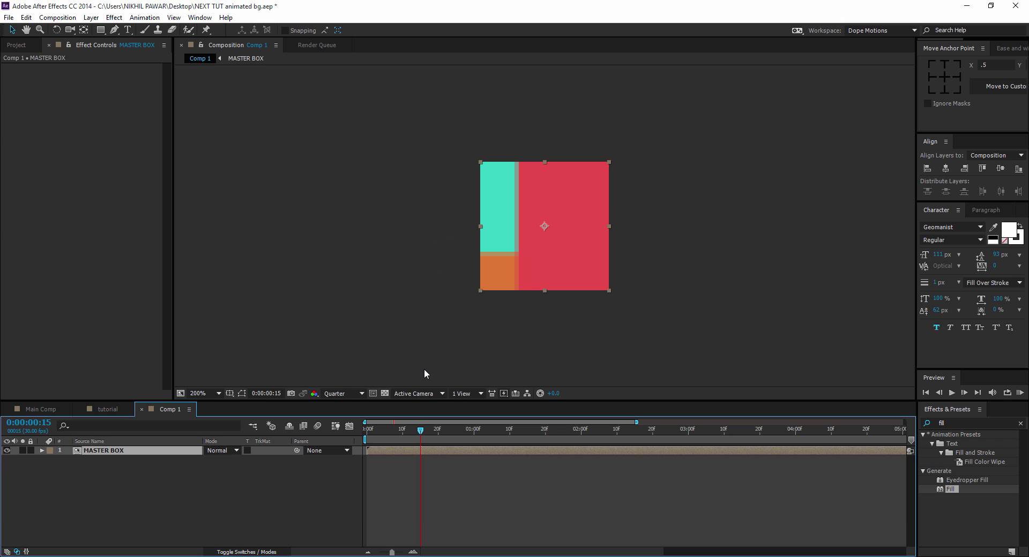
left_click(143, 491)
Step: Add the MASTER BOX composition as a layer in the tutorial composition and preview its animation
left_click(13, 48)
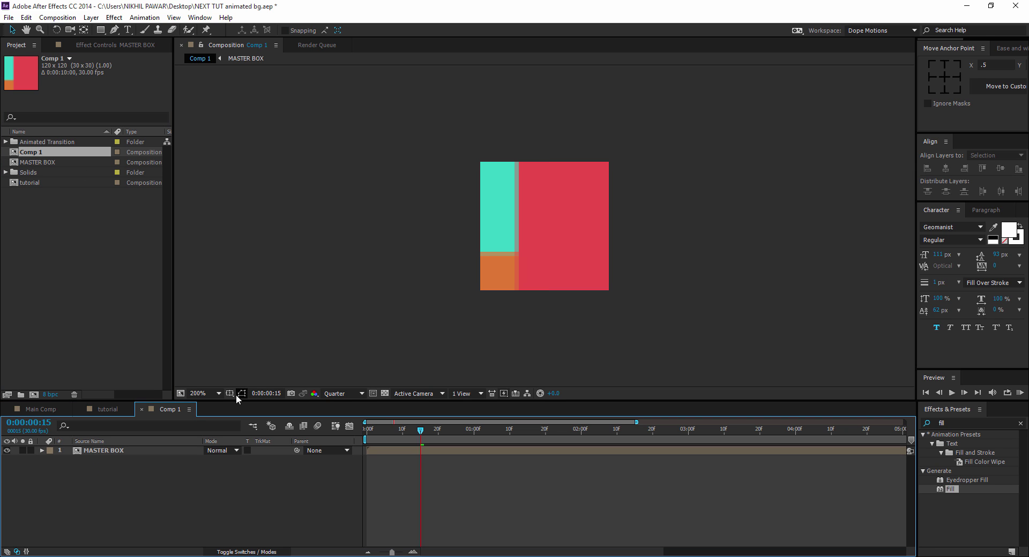
left_click_drag(206, 401, 206, 337)
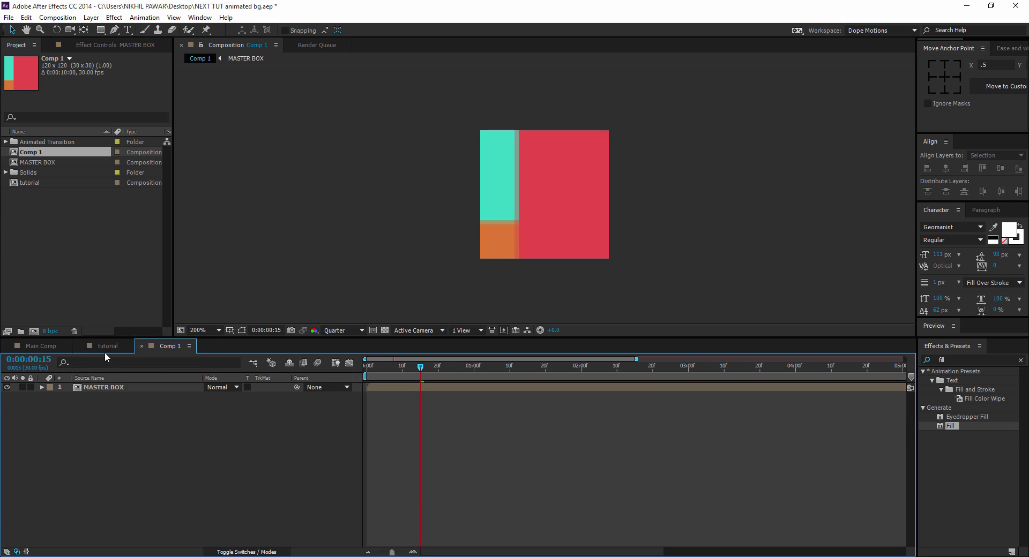
left_click(108, 345)
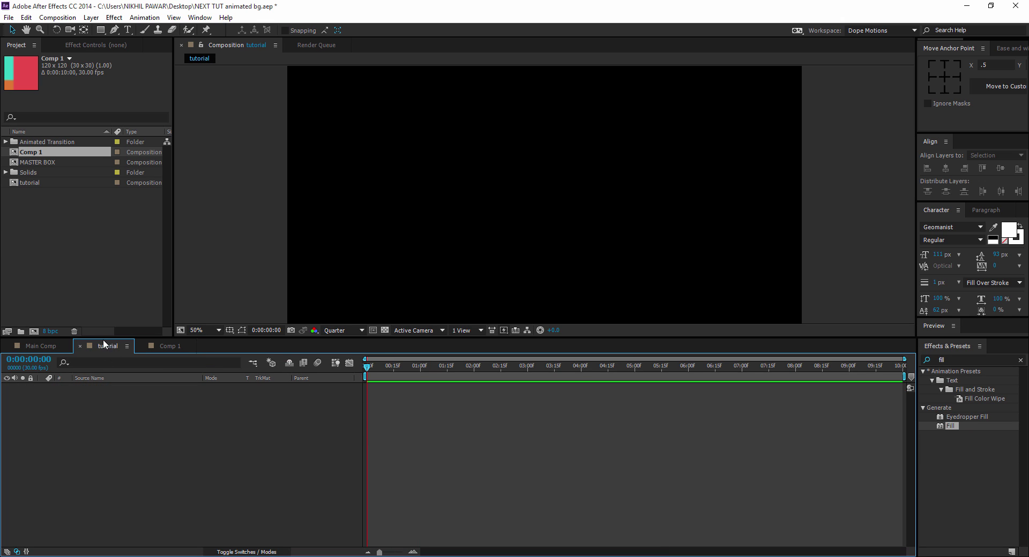
left_click_drag(43, 163, 113, 401)
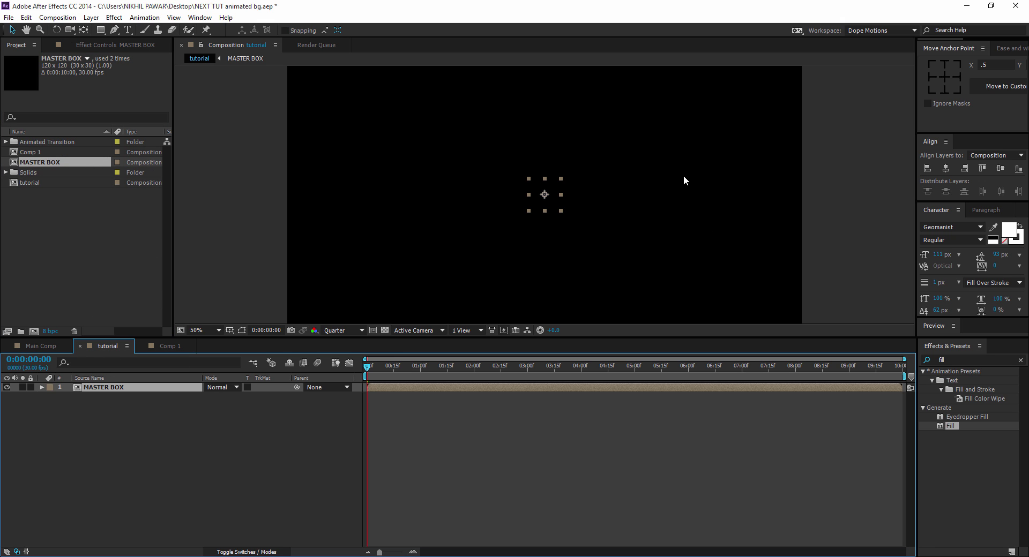
left_click_drag(424, 367, 386, 378)
key("space")
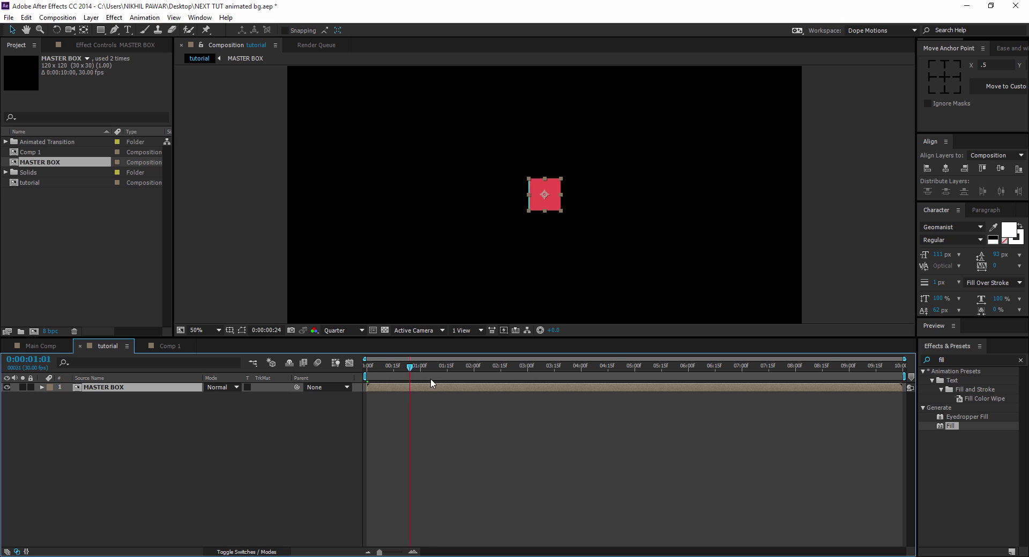
left_click(179, 453)
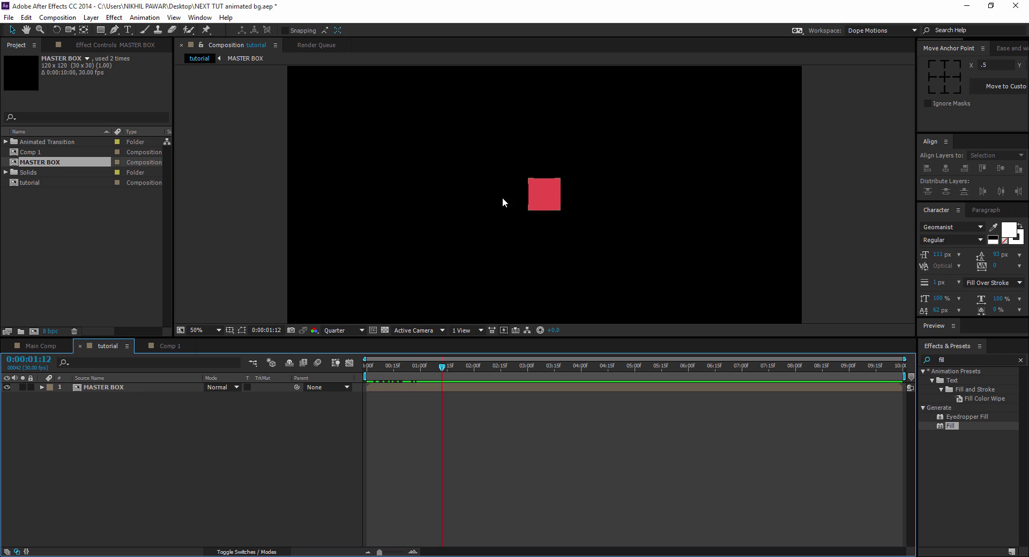
Step: Duplicate the MASTER BOX layer until the tutorial composition holds 16 copies, and enlarge the timeline area to show them
left_click(92, 388)
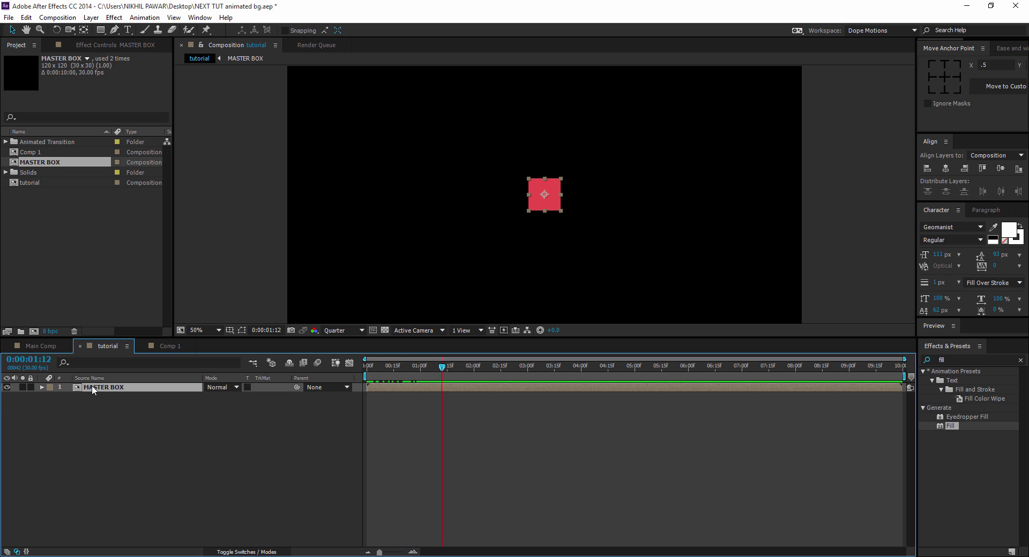
key("ctrl+d")
key("ctrl+d")
key("ctrl+d")
key("ctrl+d")
key("ctrl+d")
key("ctrl+d")
key("ctrl+d")
key("ctrl+d")
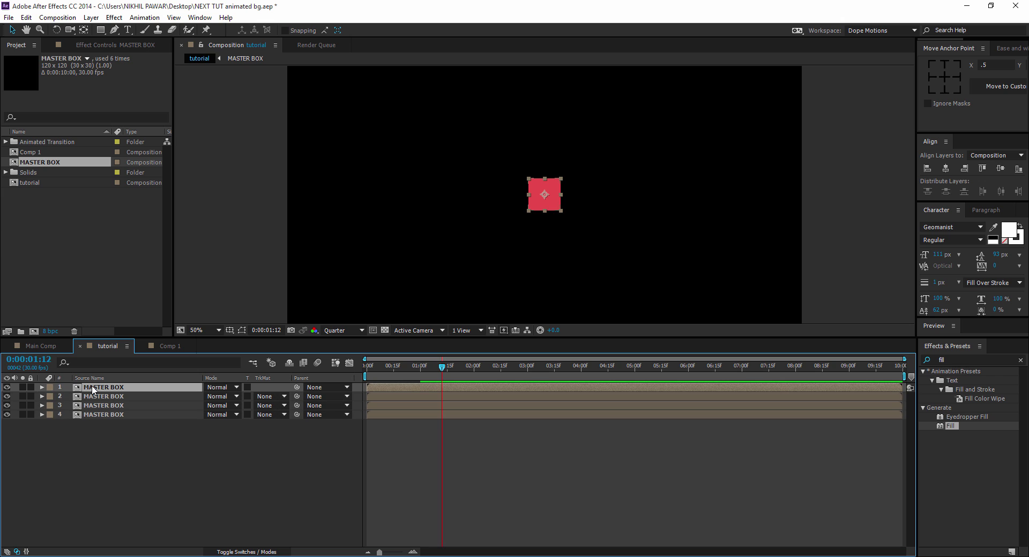
key("ctrl+d")
key("ctrl+d")
key("ctrl+d")
key("ctrl+d")
key("ctrl+d")
key("ctrl+d")
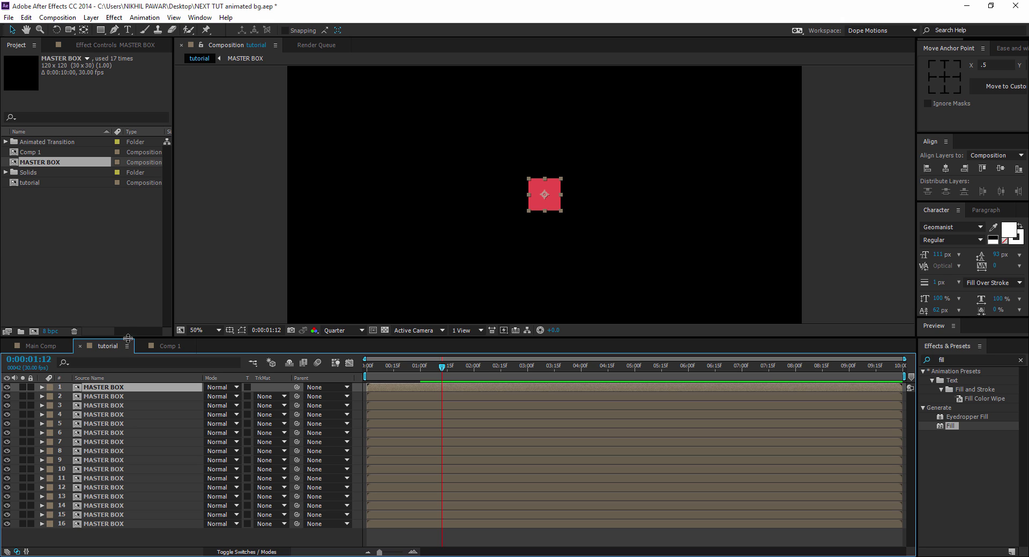
left_click_drag(128, 339, 116, 300)
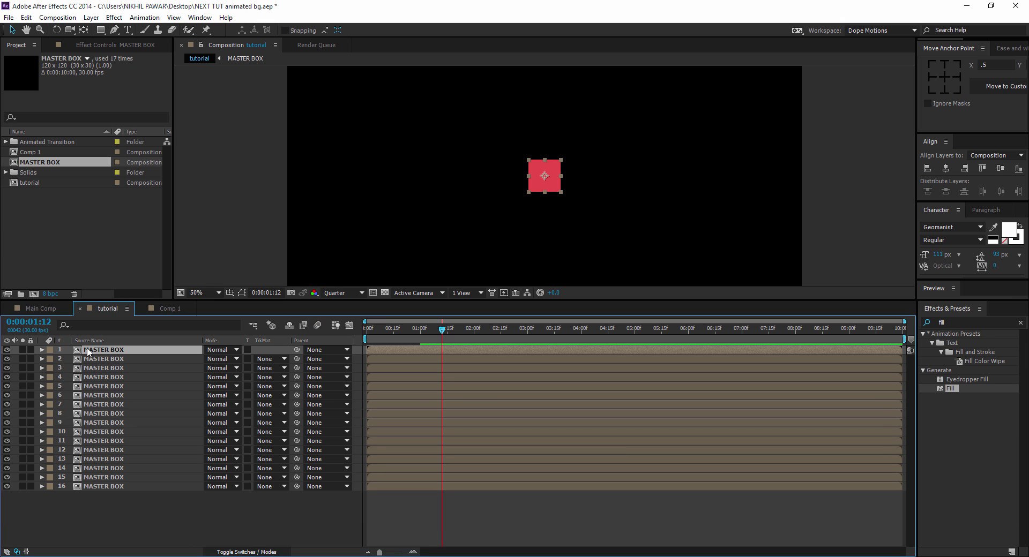
Step: Align the first MASTER BOX layer to the composition's left edge and layer 16 to its right edge
left_click(928, 169)
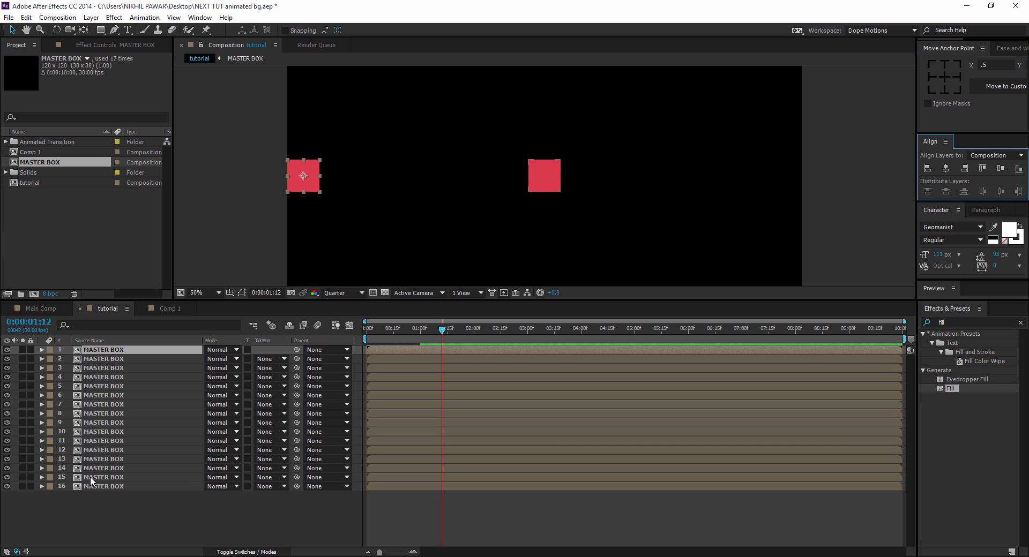
left_click(102, 486)
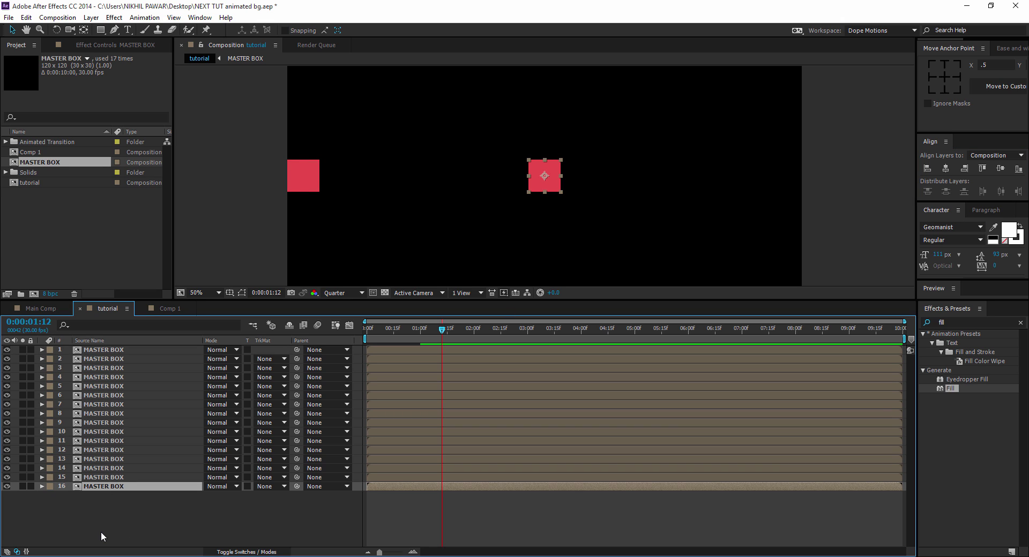
left_click(964, 168)
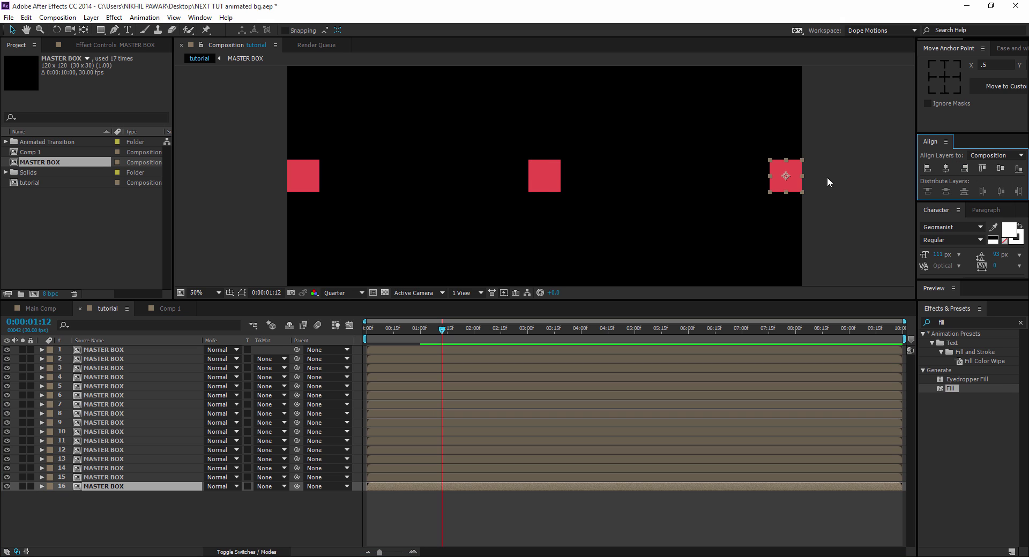
left_click(119, 513)
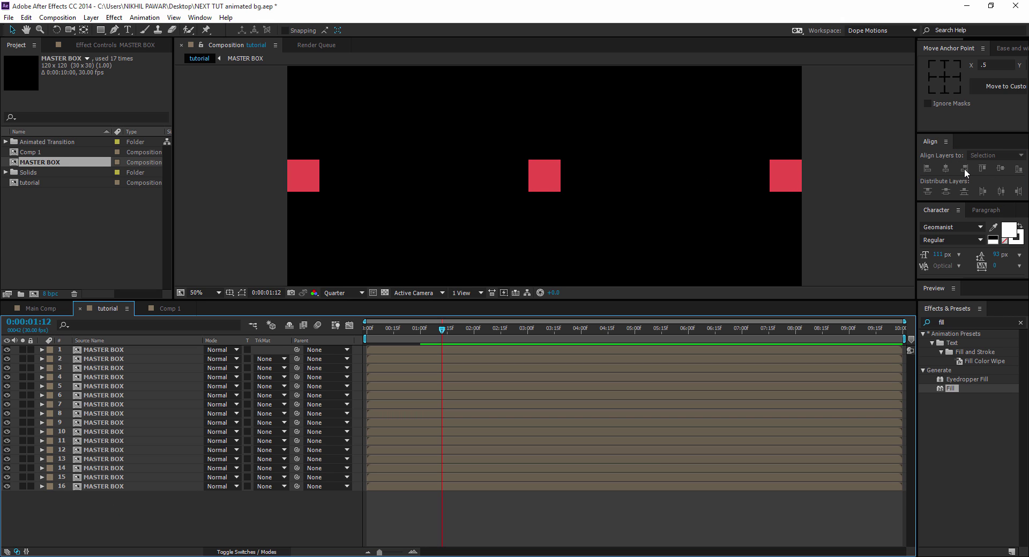
Step: Distribute all 16 MASTER BOX layers evenly by horizontal center across the frame, and scrub through the row's animation
left_click_drag(90, 500, 126, 350)
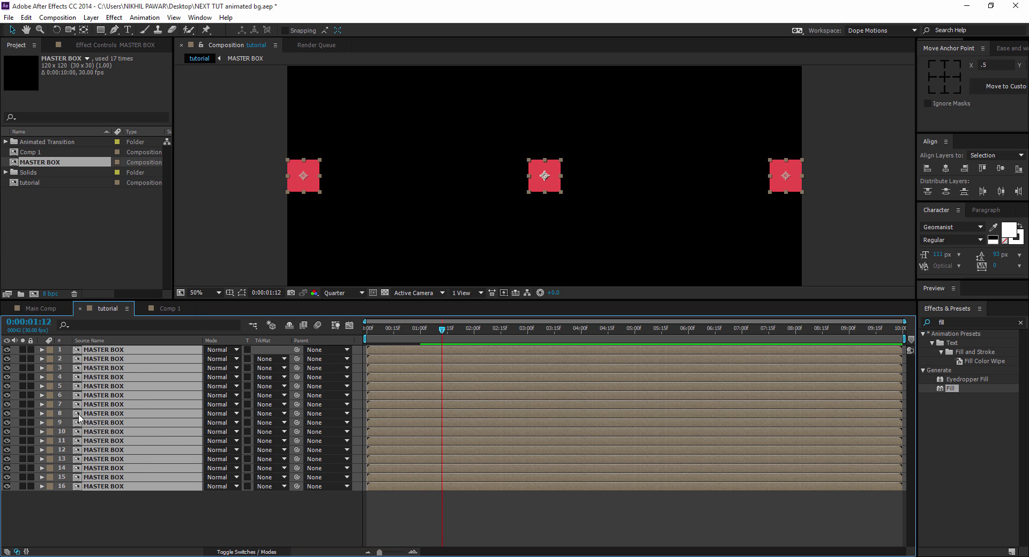
left_click(1001, 191)
left_click(210, 506)
left_click(372, 334)
mouse_move(372, 333)
left_mouse_down()
mouse_move(422, 334)
mouse_move(378, 342)
mouse_move(389, 341)
left_mouse_up()
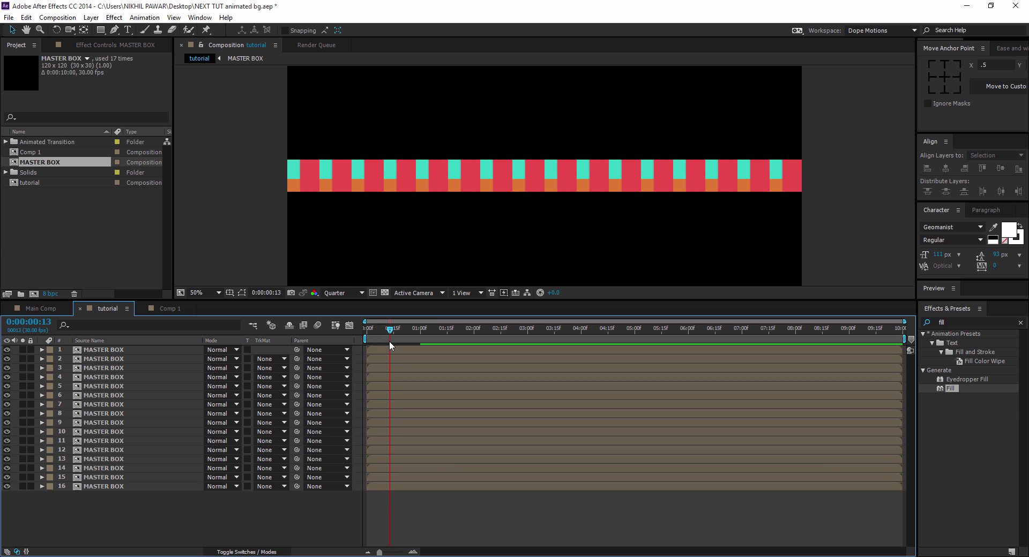
Step: Pre-compose all 16 MASTER BOX layers into a new composition named VERTICAL LINE
left_click_drag(79, 518, 123, 358)
right_click(124, 358)
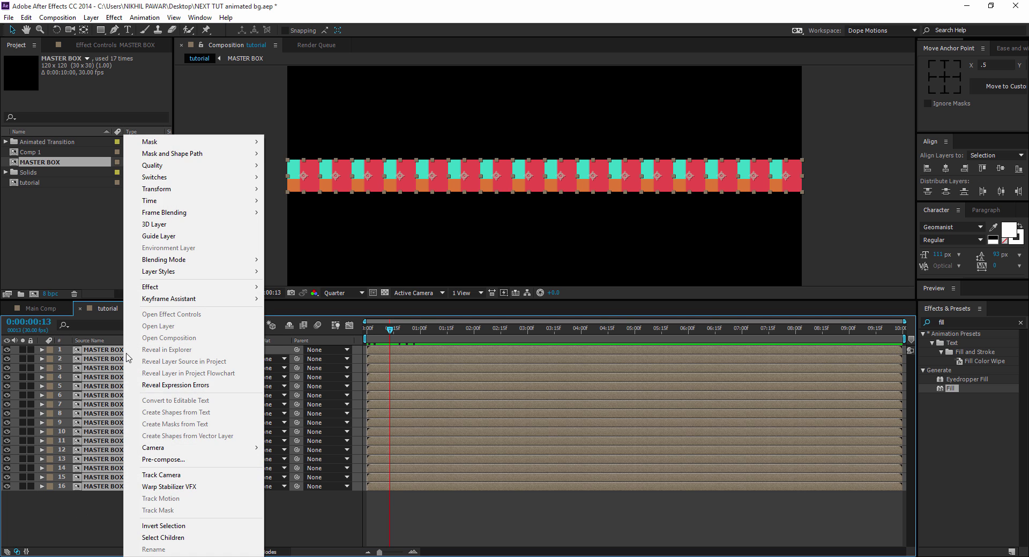
left_click(174, 460)
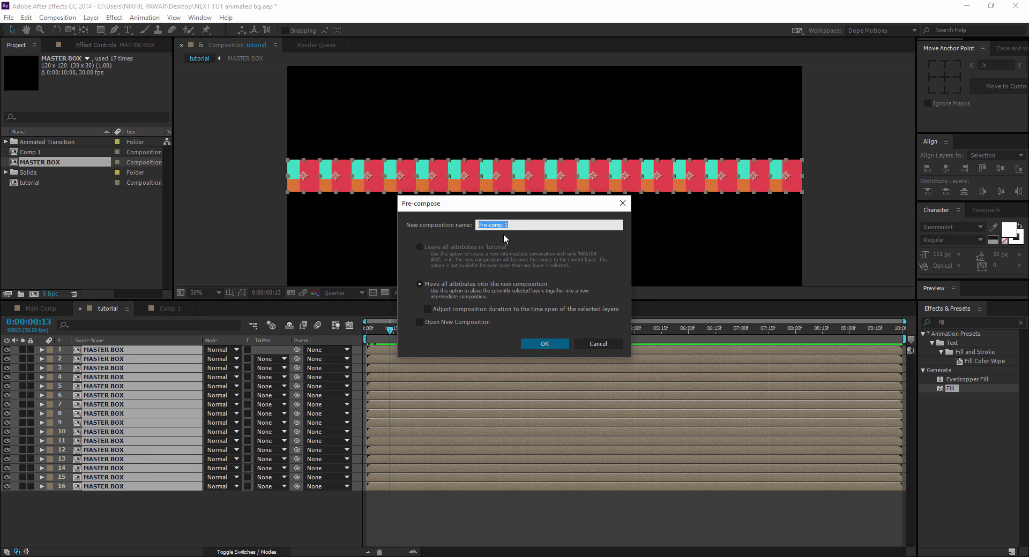
type("VERTICAL LINE")
left_click(552, 344)
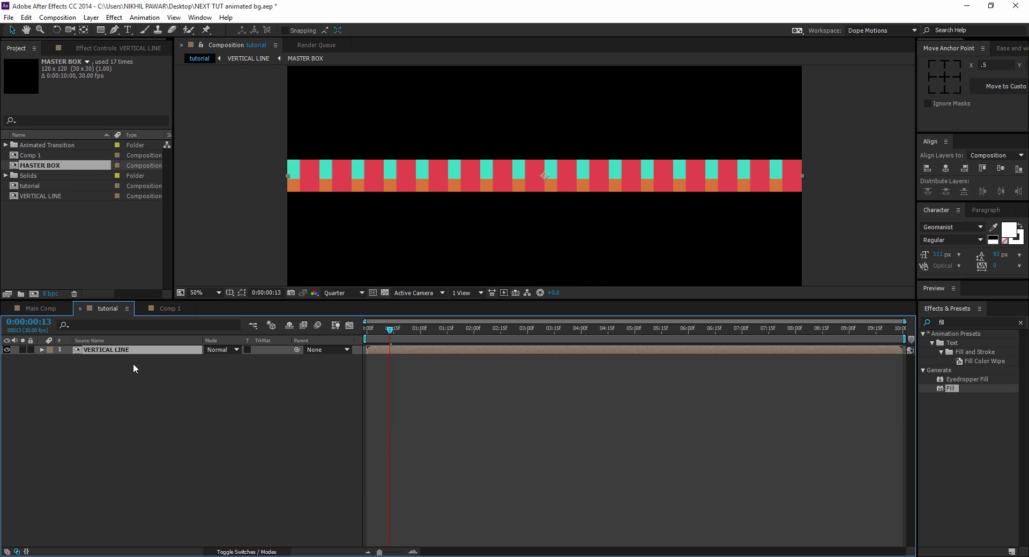
Step: Set the VERTICAL LINE composition's height to 120 px, check its animation, and return to the tutorial composition
double_click(109, 351)
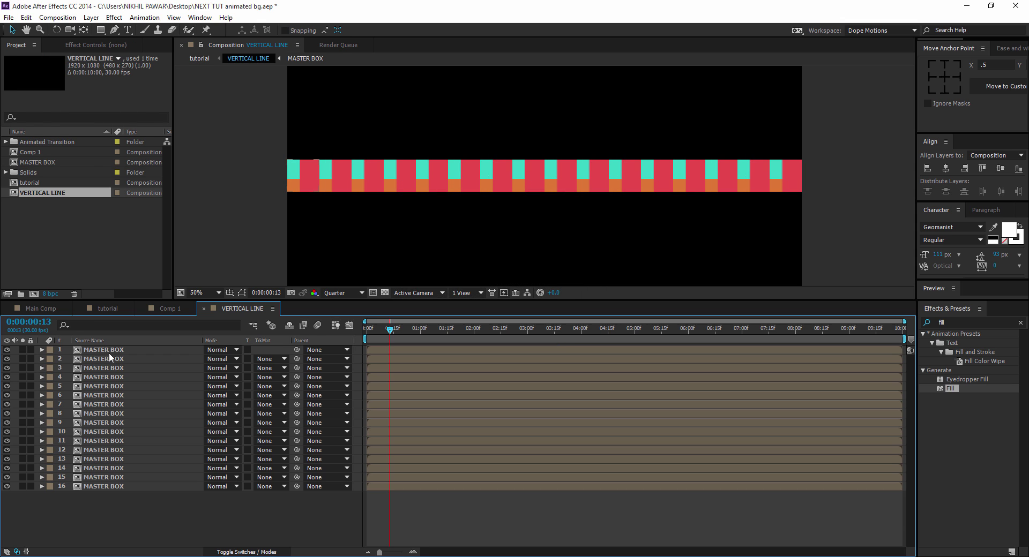
right_click(45, 191)
left_click(107, 199)
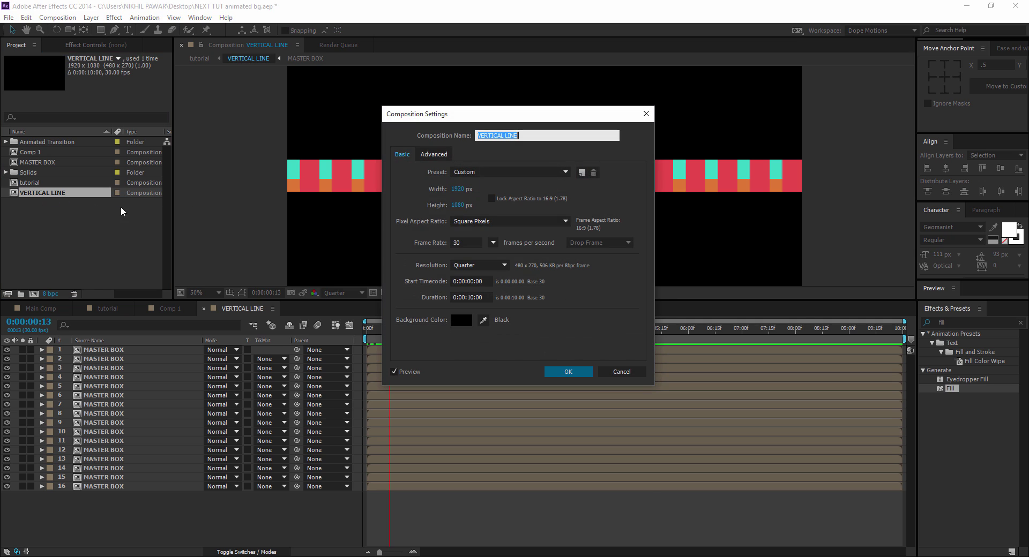
left_click(456, 205)
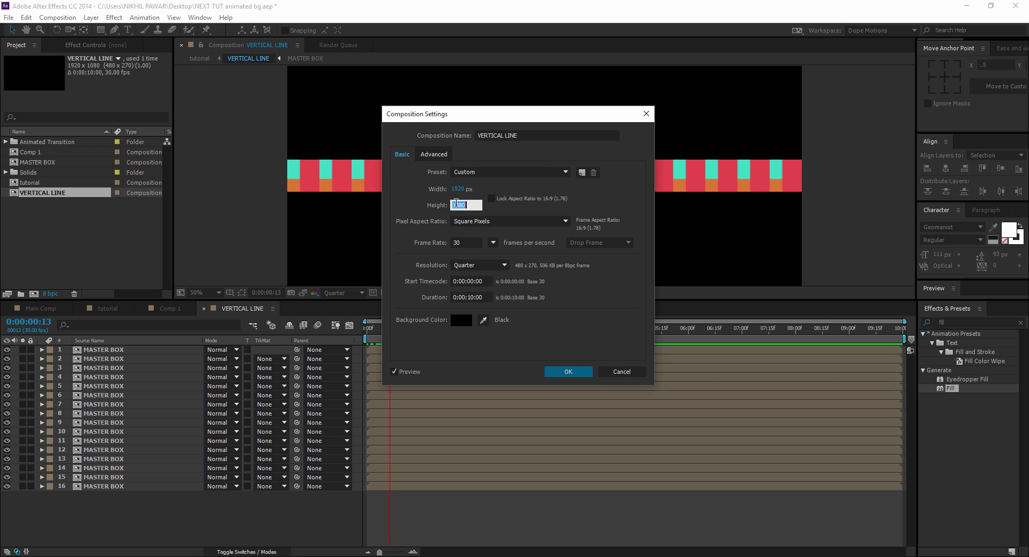
type("120")
left_click(567, 374)
left_click(403, 329)
left_click_drag(459, 333, 400, 339)
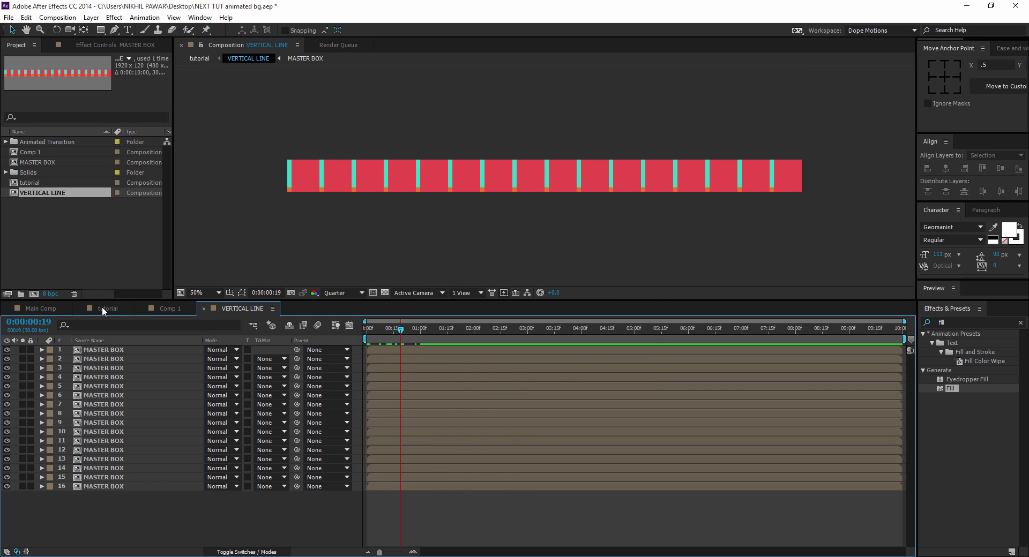
left_click(102, 309)
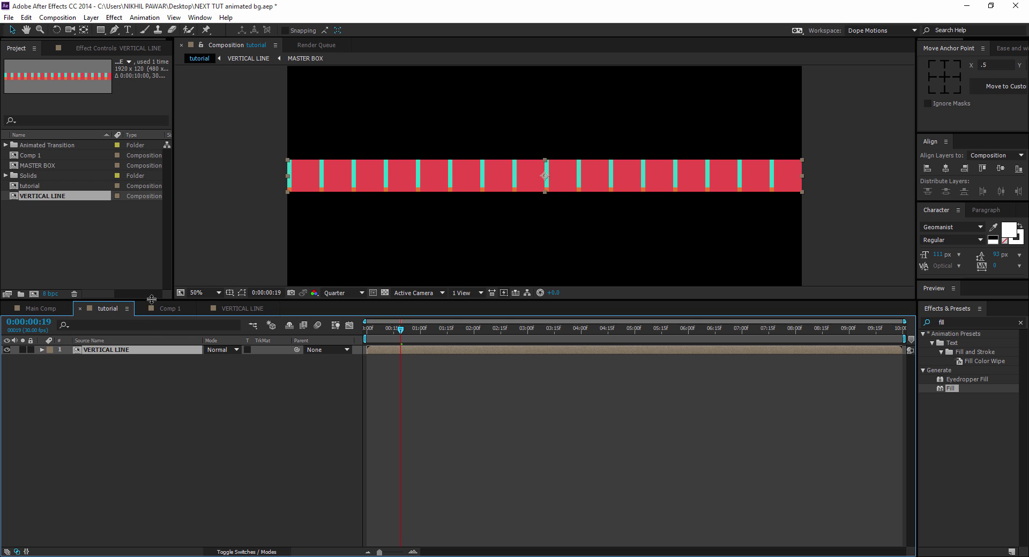
Step: Duplicate the VERTICAL LINE layer in the tutorial composition until there are nine copies
left_click_drag(151, 303, 151, 381)
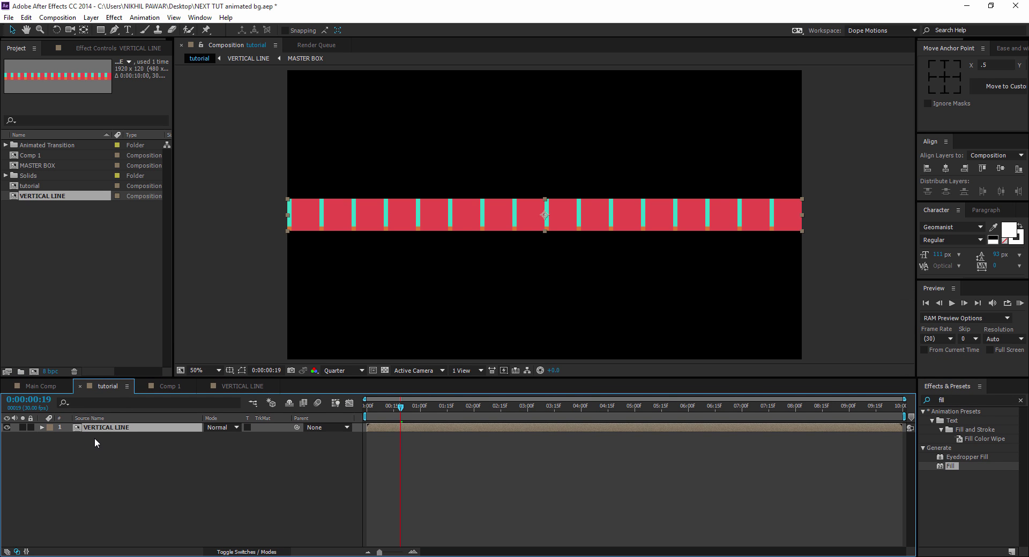
key("ctrl+d")
key("ctrl+d")
key("ctrl+d")
key("ctrl+d")
key("ctrl+d")
key("ctrl+d")
key("ctrl+d")
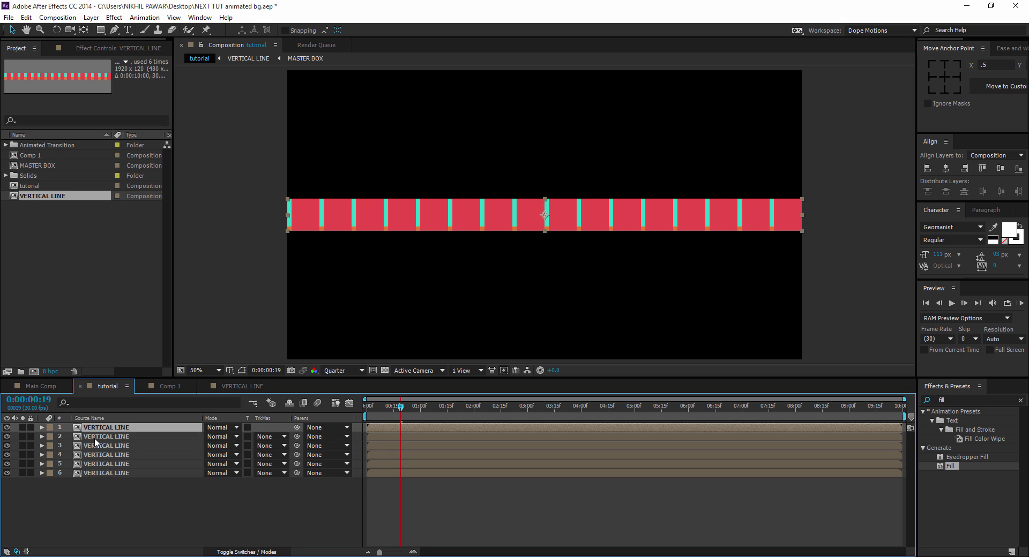
key("ctrl+d")
left_click(100, 510)
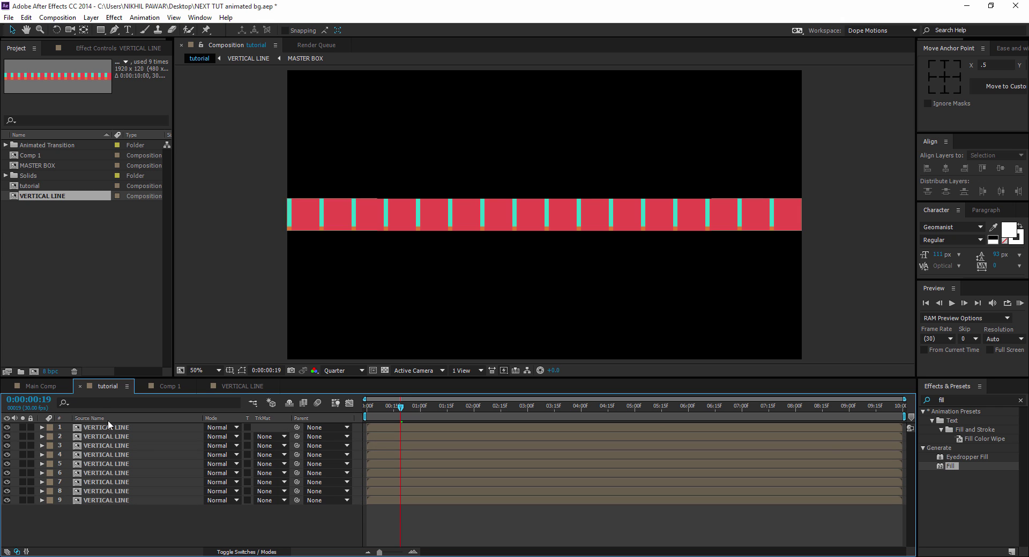
Step: Align one VERTICAL LINE layer to the composition's top edge and another to its bottom, and distribute all nine evenly by vertical center
left_click(110, 428)
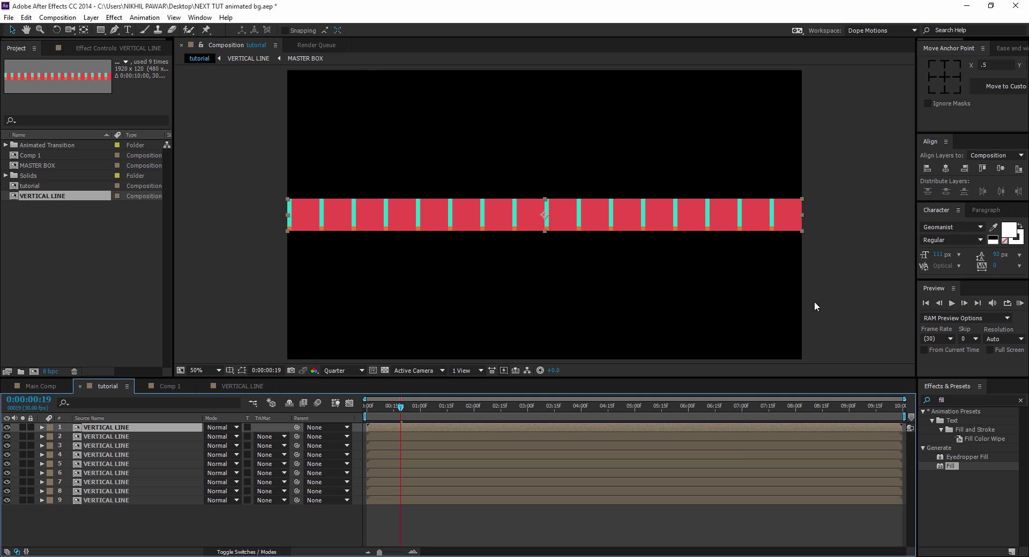
left_click(985, 168)
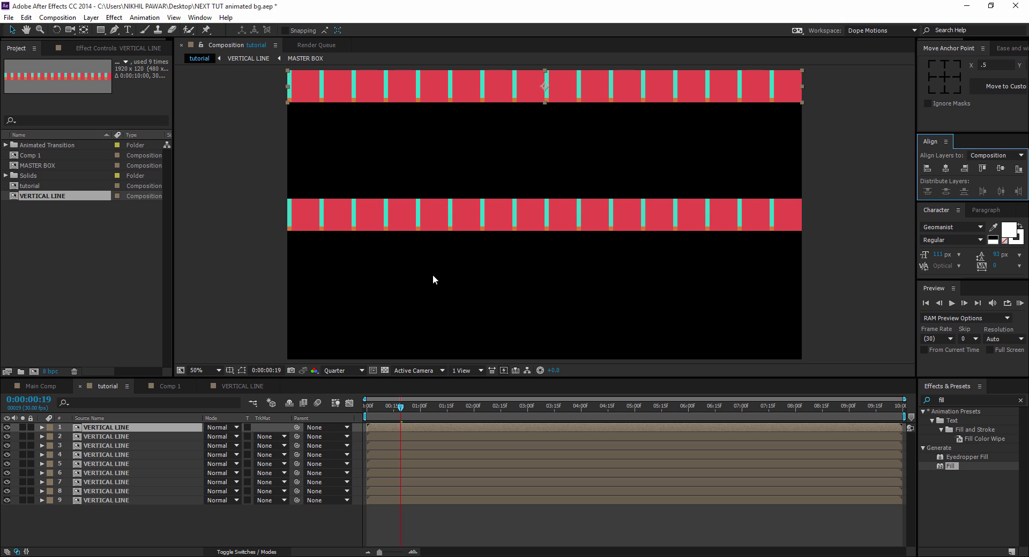
left_click_drag(90, 516, 113, 426)
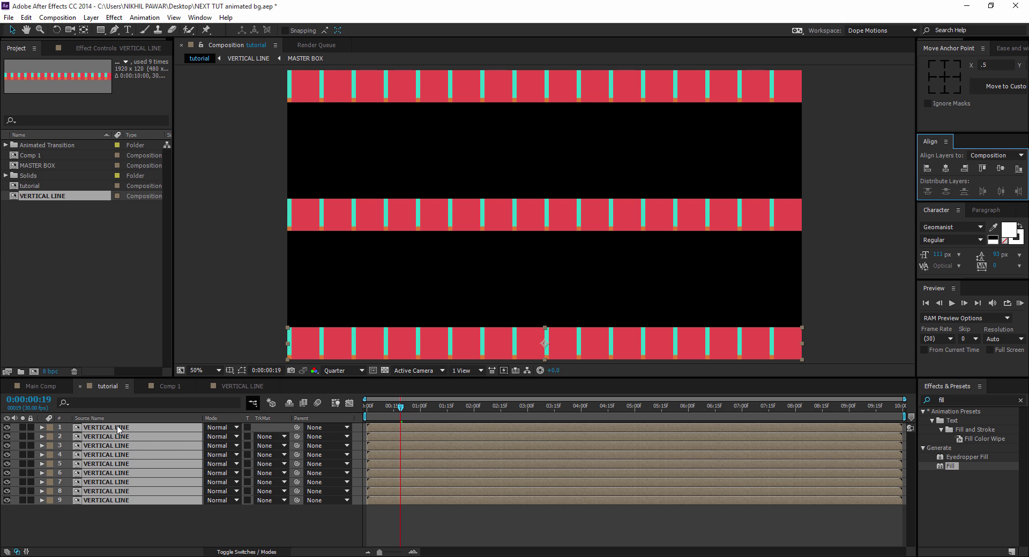
left_click(949, 193)
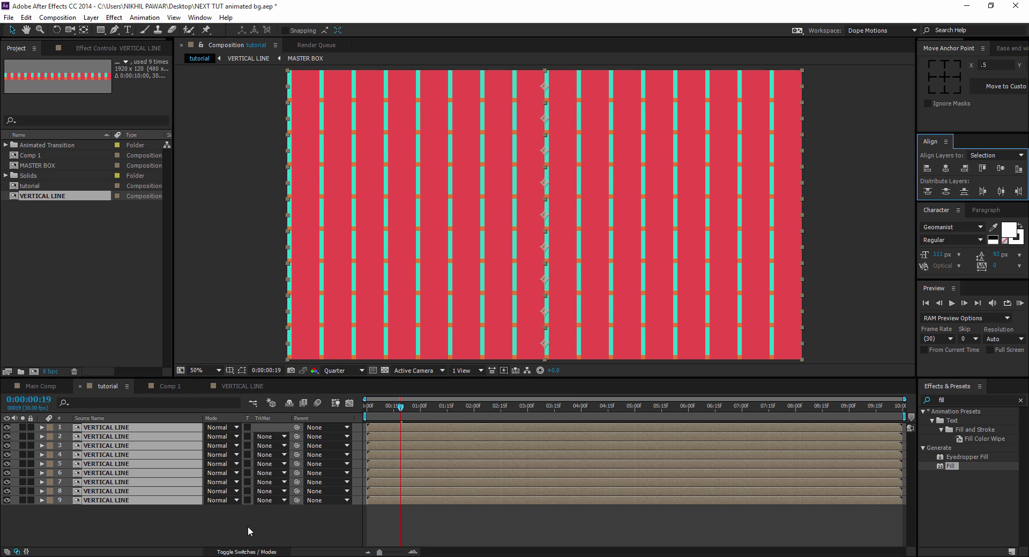
left_click(205, 530)
left_click_drag(400, 407, 420, 421)
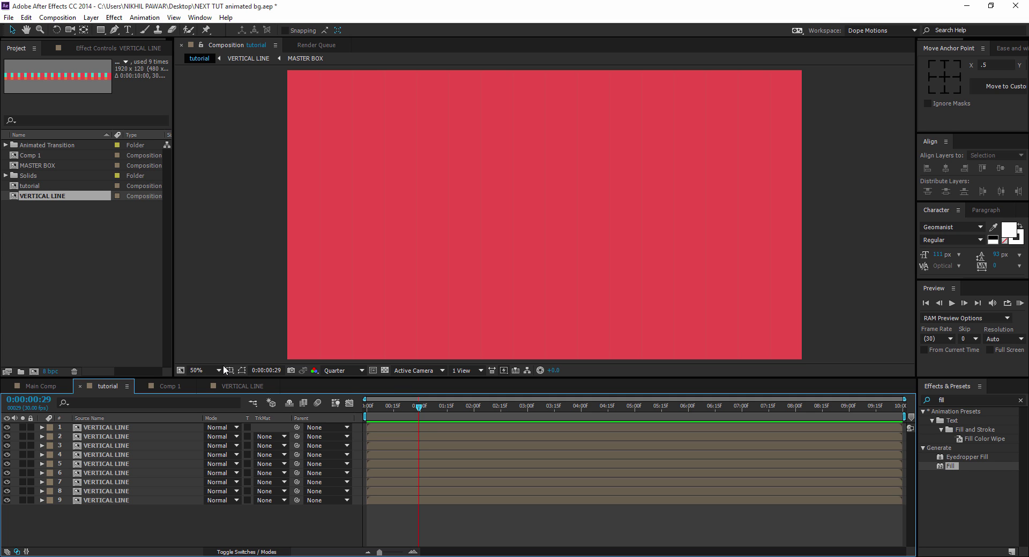
Step: In the VERTICAL LINE composition, shift MASTER BOX layers 7 and 10 to start at frame 2
left_click(172, 382)
left_click(220, 384)
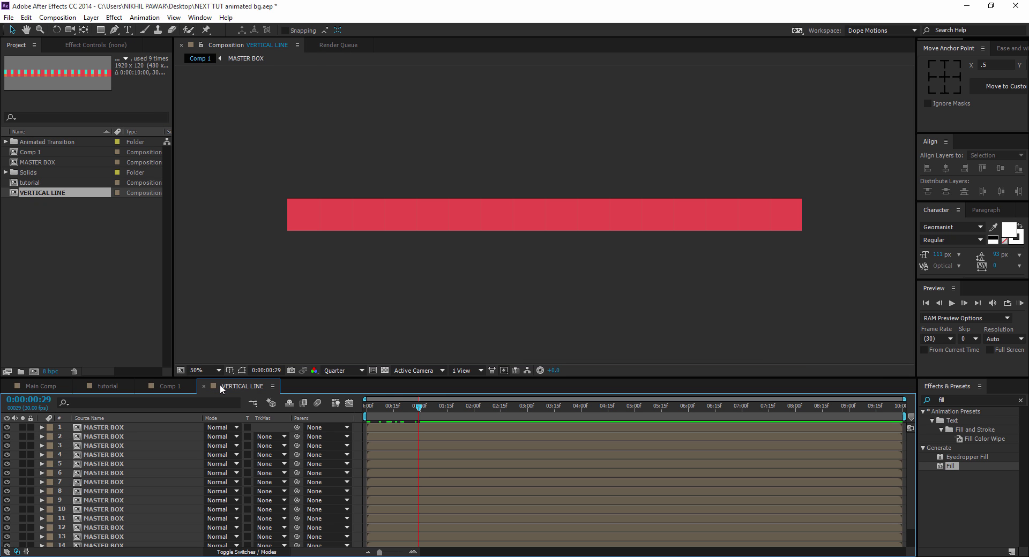
left_click_drag(146, 379, 168, 268)
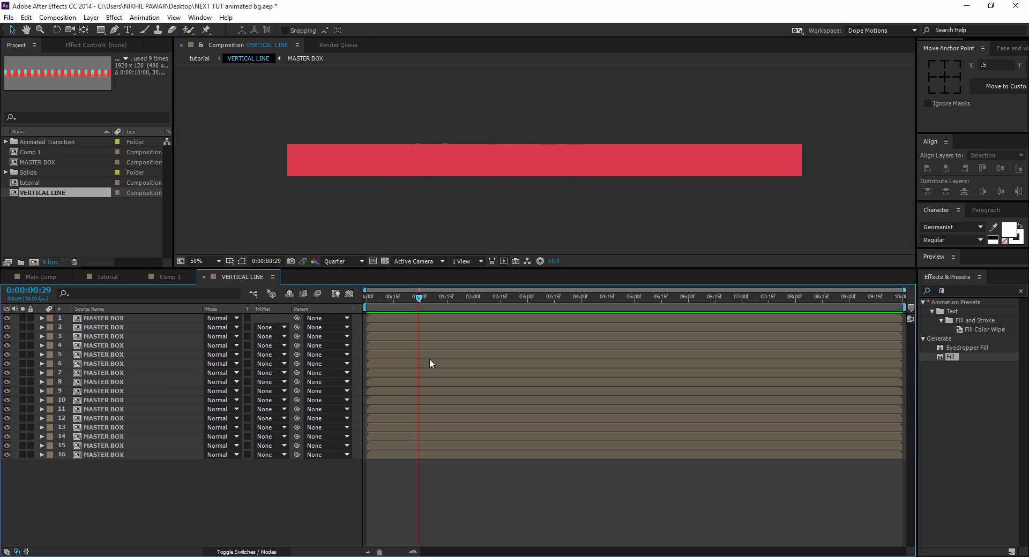
key("equal")
key("h")
key("equal")
key("equal")
key("equal")
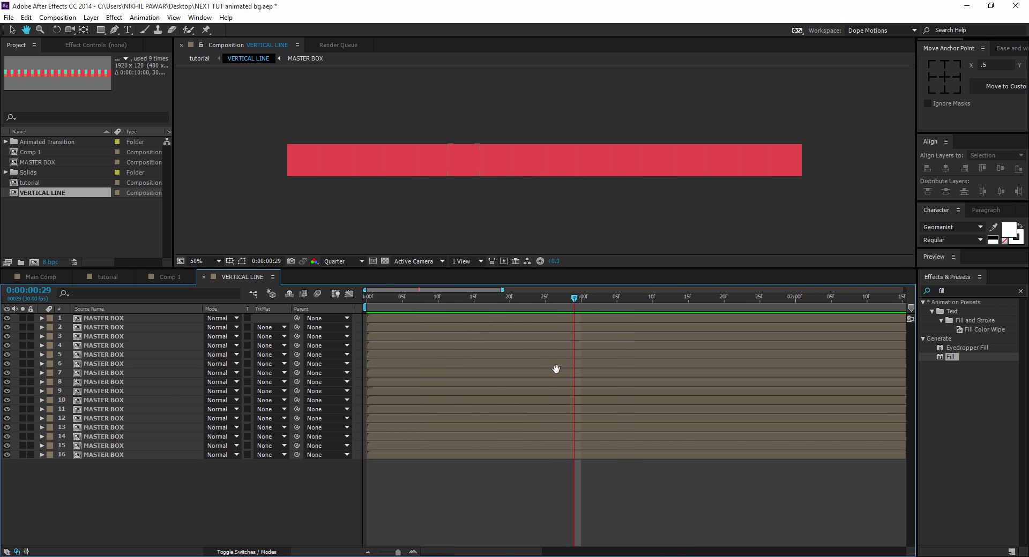
key("equal")
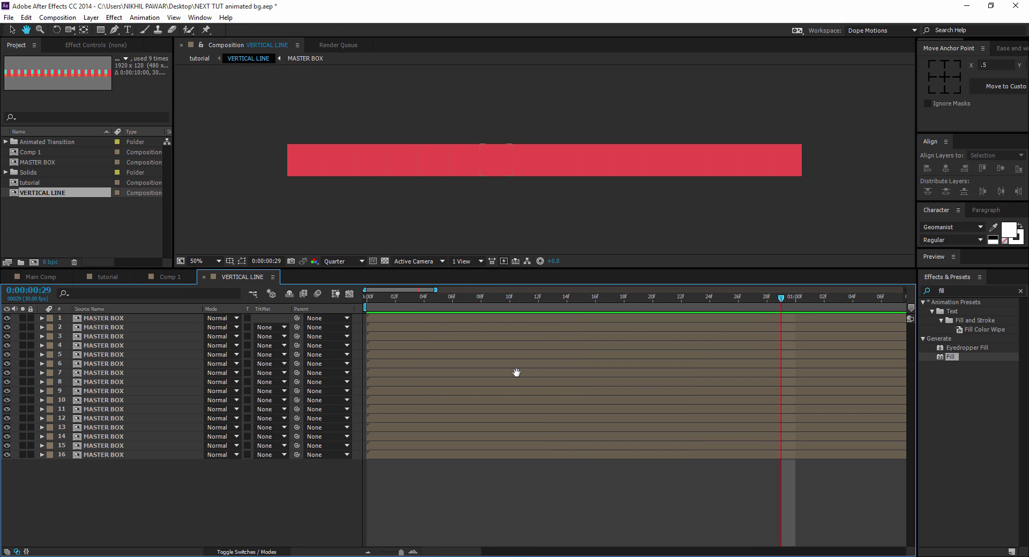
left_click(107, 373)
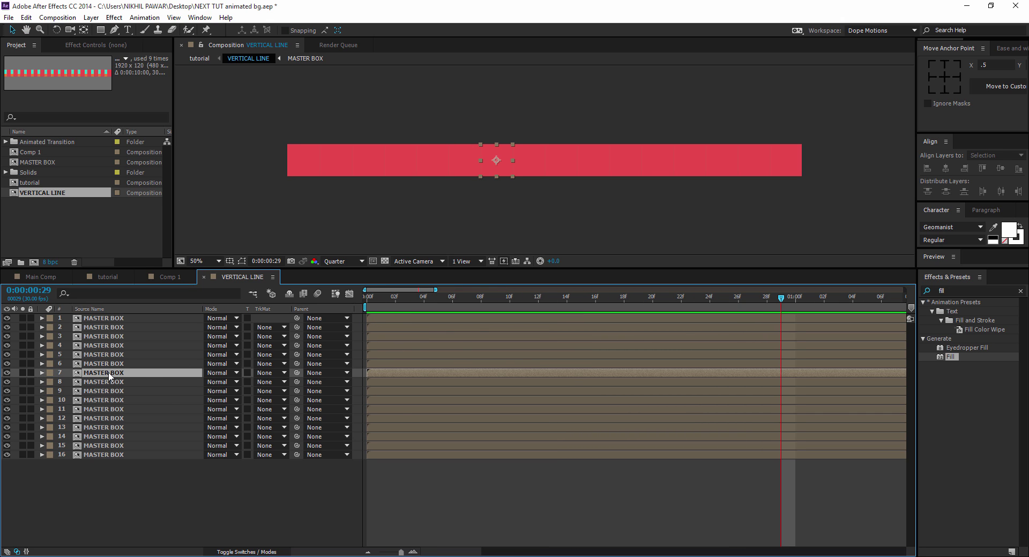
left_click(101, 400, "ctrl")
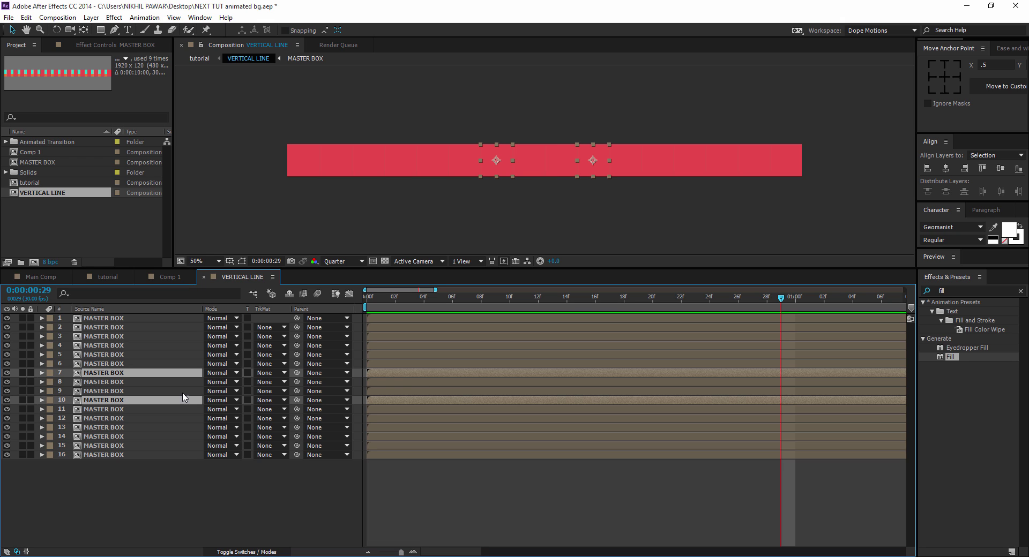
left_click_drag(376, 371, 402, 371)
left_click(422, 299)
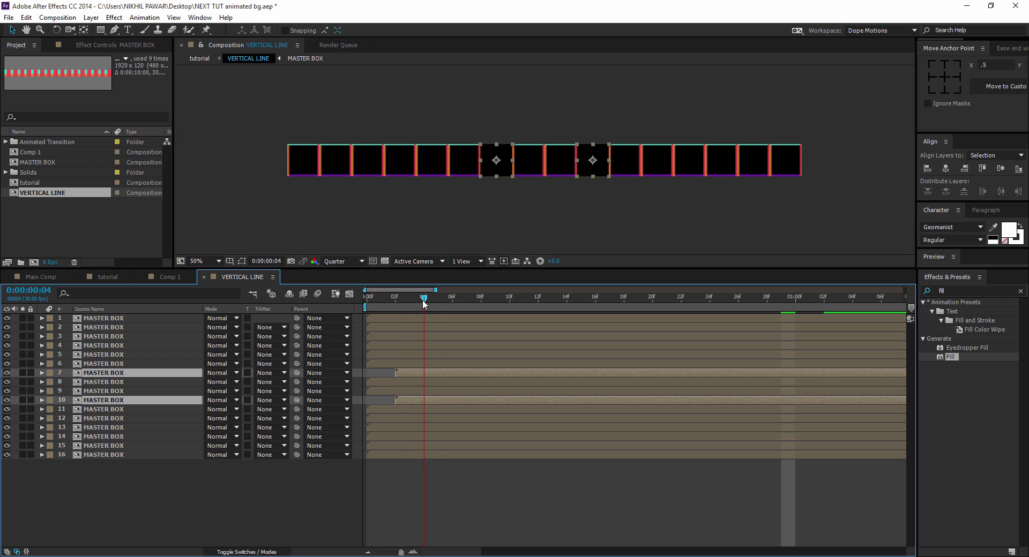
Step: Shift MASTER BOX layers 6 and 11 to start at frame 4
left_click(93, 365)
left_click(92, 407, "ctrl")
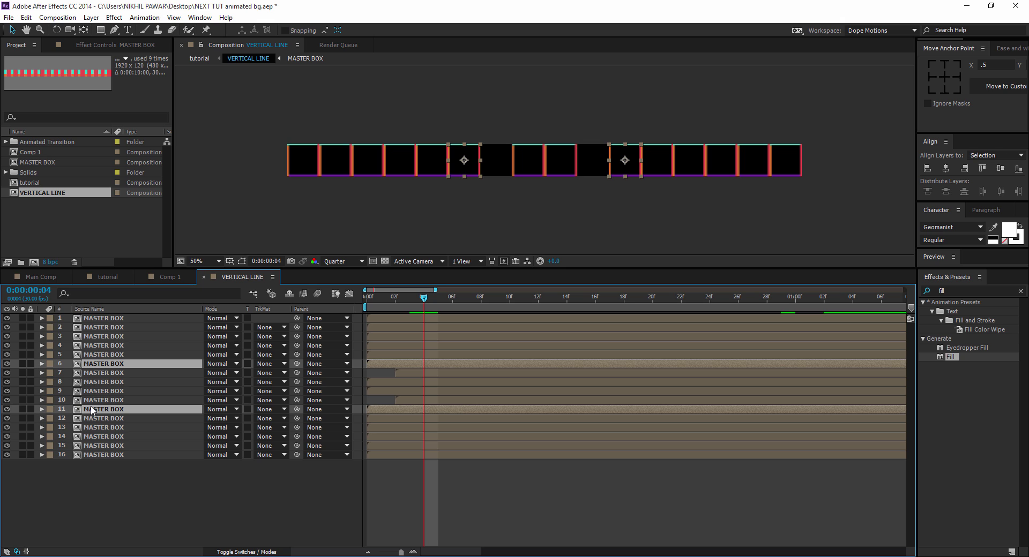
left_click(95, 400, "ctrl")
mouse_move(401, 406)
left_mouse_down()
mouse_move(437, 400)
mouse_move(404, 413)
left_mouse_up()
left_click(330, 466)
left_click(380, 364)
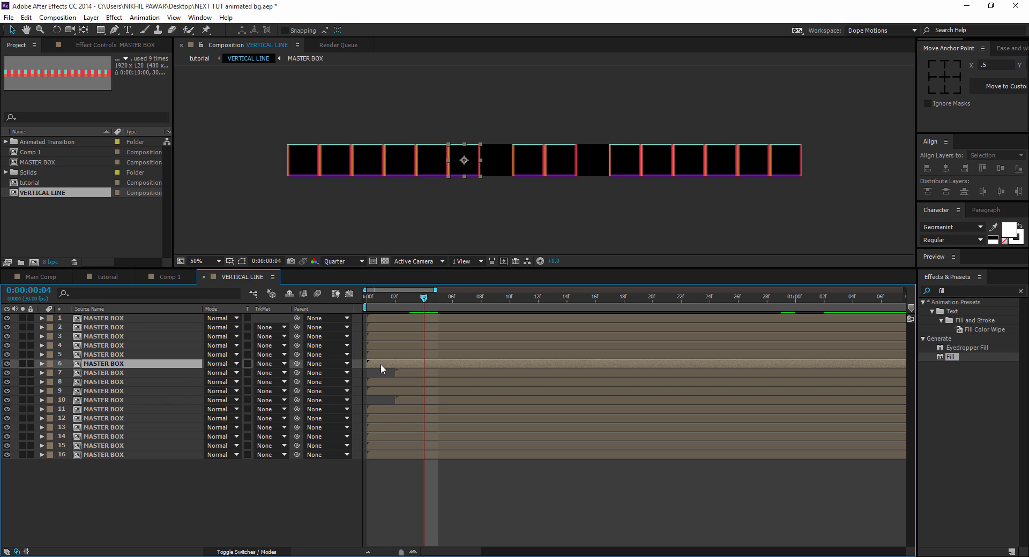
left_click(384, 407, "ctrl")
left_click_drag(383, 409, 474, 414)
Step: Shift MASTER BOX layers 5 and 12 to start at frame 6, and layers 4 and 13 at frame 8
left_click(411, 356)
left_click(393, 417, "ctrl")
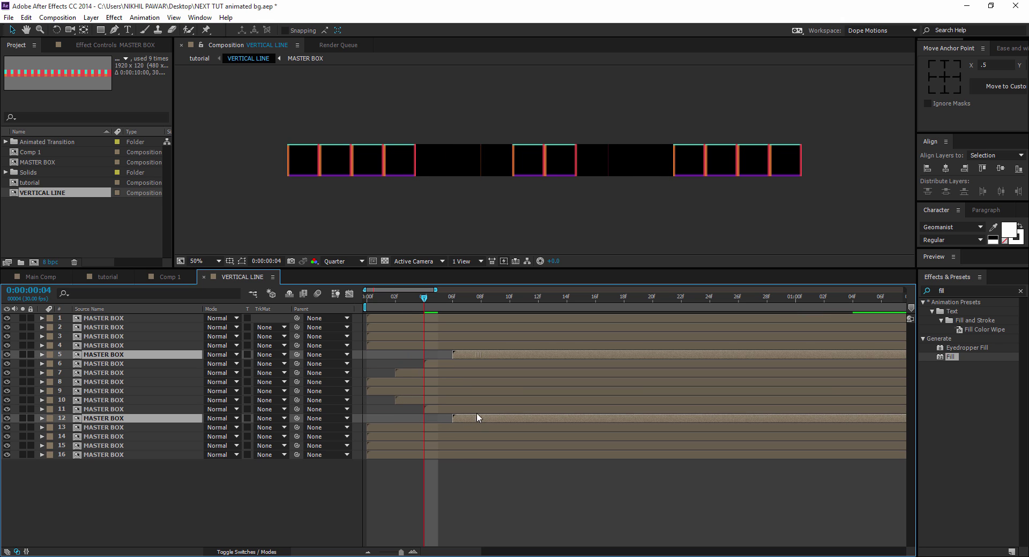
left_click(411, 344)
left_click(391, 429, "ctrl")
left_click_drag(391, 427, 500, 429)
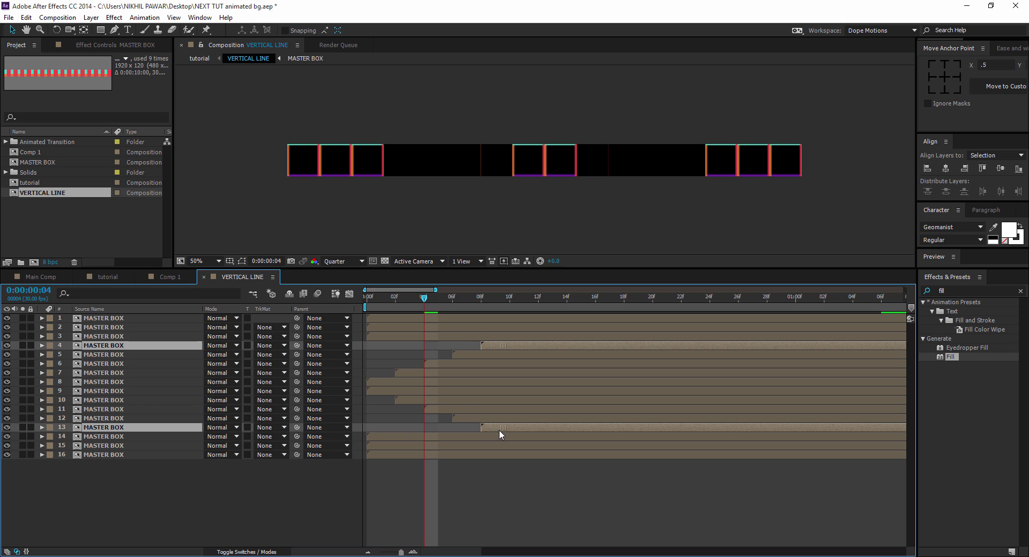
Step: Shift MASTER BOX layers 3 and 14 to start at frame 10, and layers 2 and 15 at frame 12
left_click(397, 338)
left_click(379, 436, "ctrl")
left_click_drag(381, 435, 519, 436)
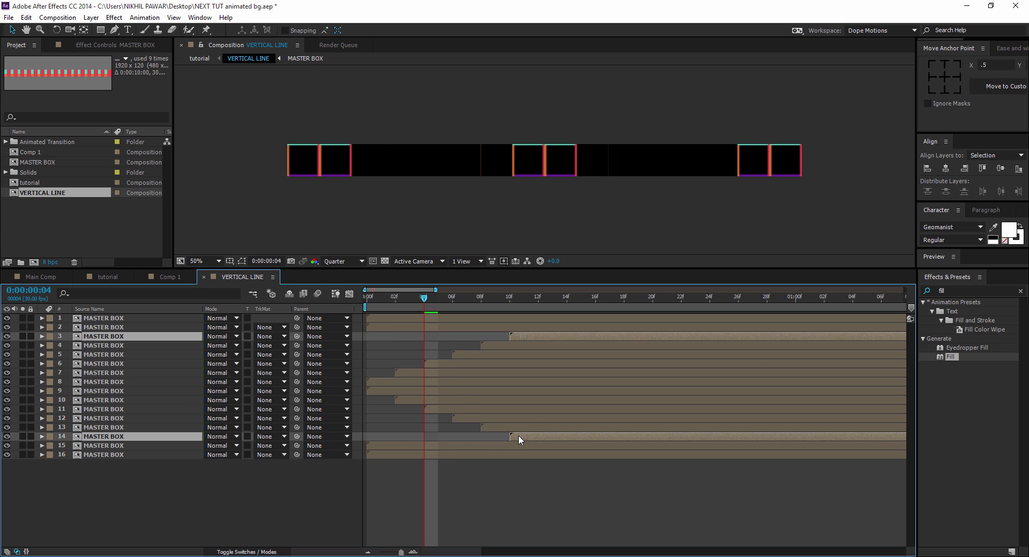
left_click(381, 327)
left_click(388, 444, "ctrl")
left_click_drag(387, 444, 549, 449)
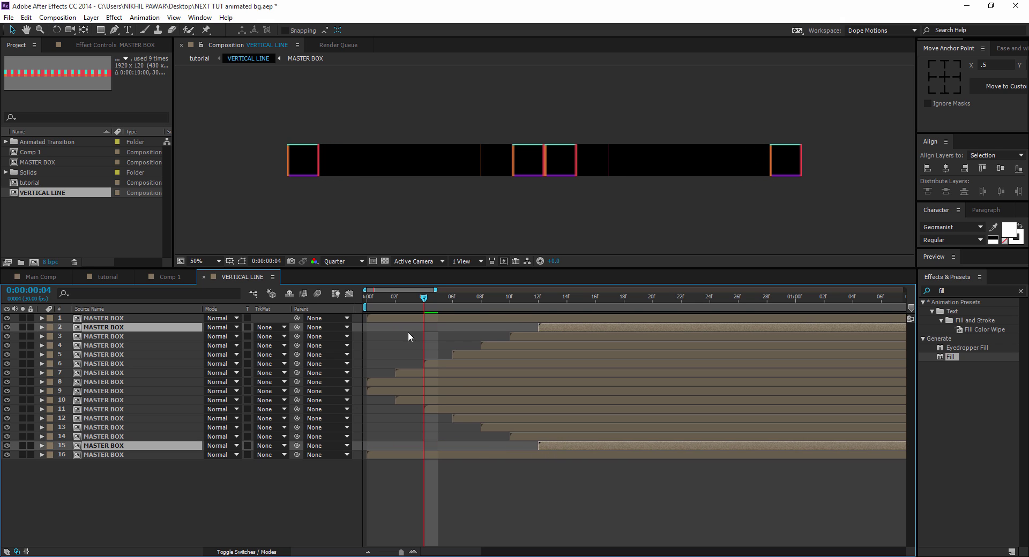
Step: Shift the outermost MASTER BOX layers 1 and 16 to start after layers 2 and 15, and scrub through the staggered row
left_click(401, 318)
left_click(395, 454, "ctrl")
left_click_drag(449, 464, 594, 470)
left_click(565, 494)
left_click_drag(420, 298, 674, 322)
Step: Return to the tutorial composition, fit the whole frame in view, and scrub through the tile grid's animation
left_click(105, 278)
key("comma")
key("comma")
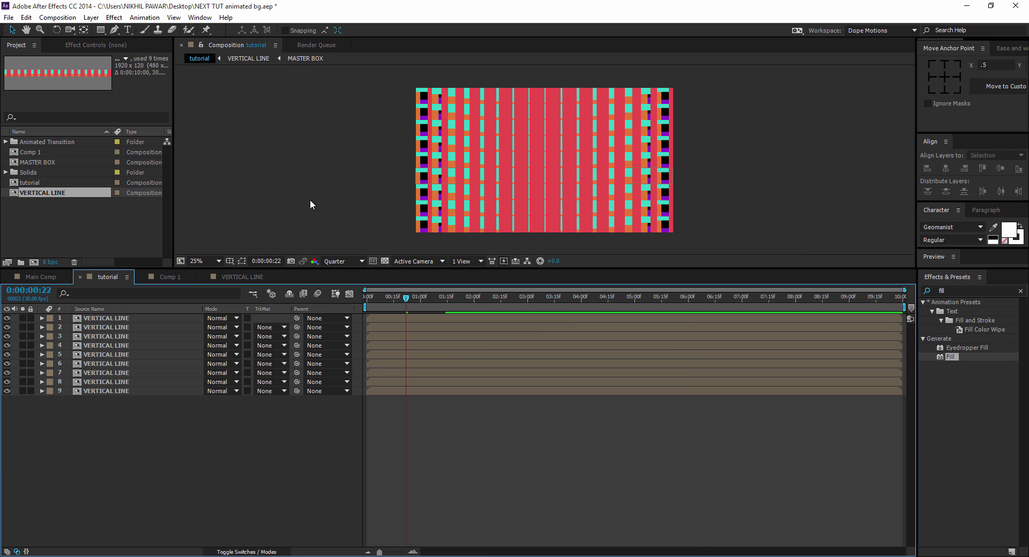
left_click_drag(403, 303, 394, 330)
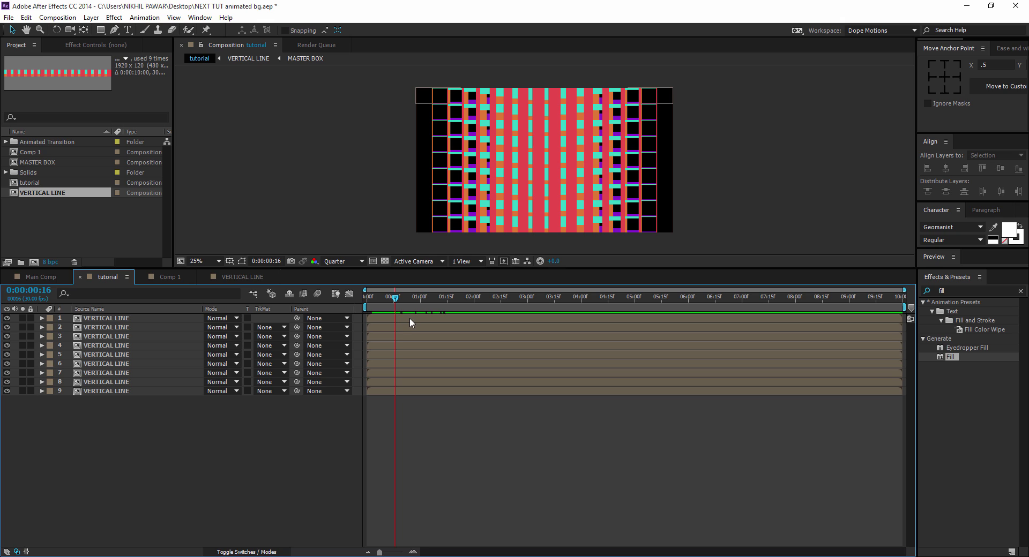
Step: Shift VERTICAL LINE layers 4 and 6 in the tutorial composition to start at frame 2
left_click(106, 345)
left_click(95, 359, "ctrl")
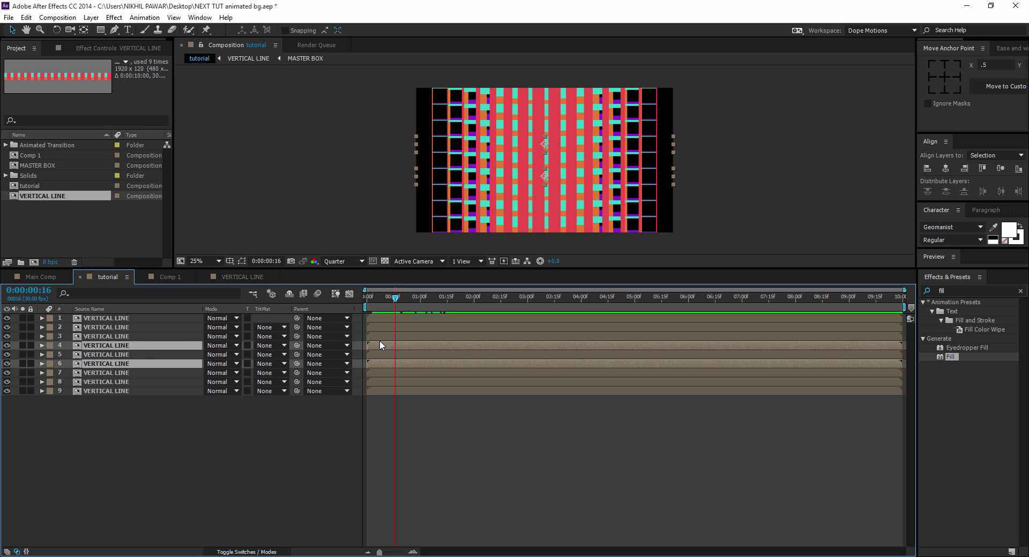
scroll(381, 338, "up", 2)
scroll(383, 340, "up", 3)
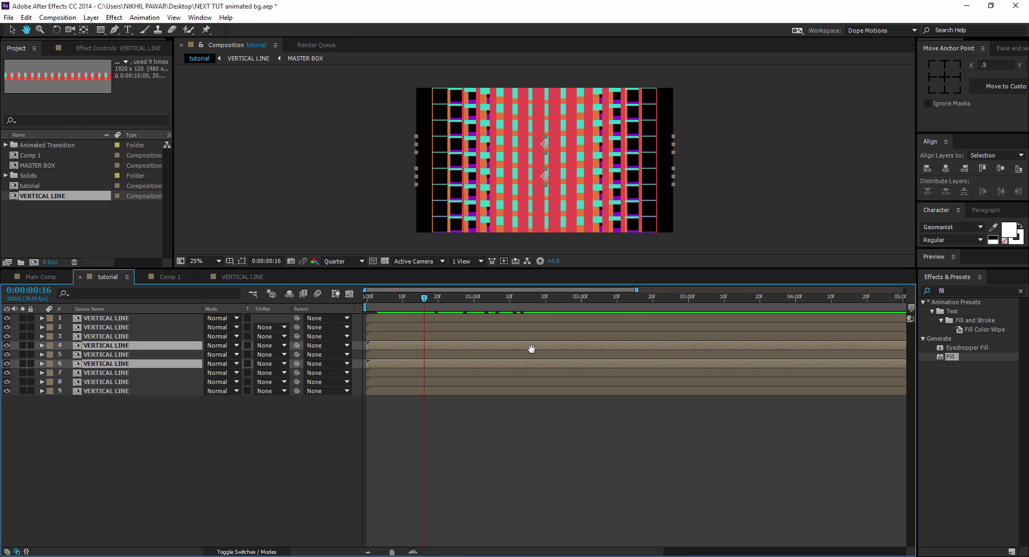
left_click_drag(408, 342, 535, 343)
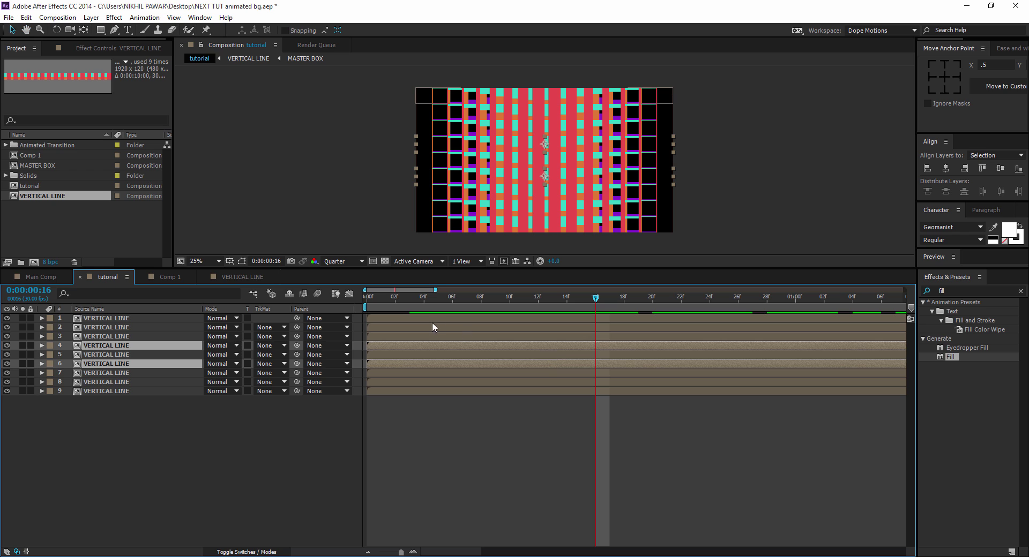
left_click_drag(404, 346, 407, 347)
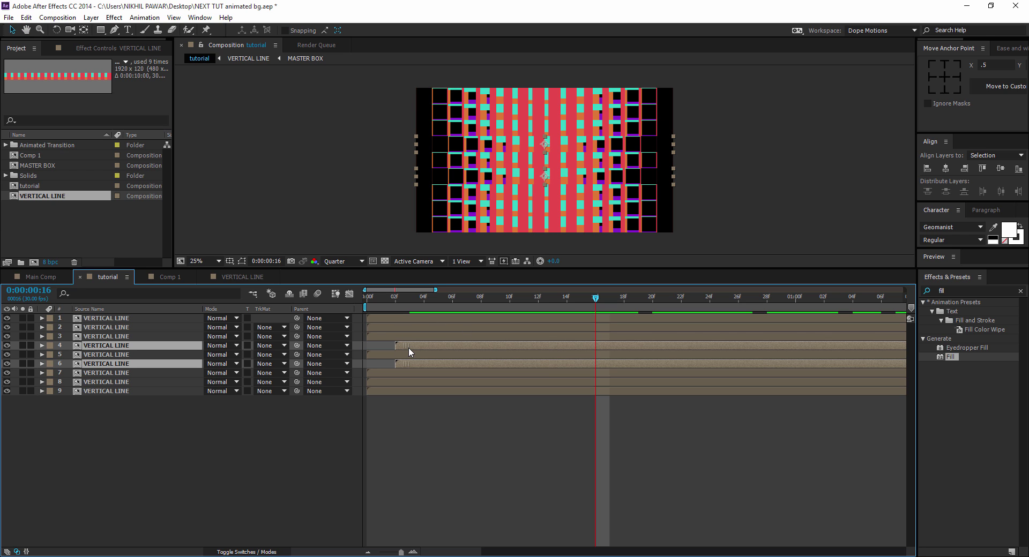
Step: Shift VERTICAL LINE layers 3 and 7 to start at frame 4, and layers 2 and 8 at frame 6
left_click(387, 339)
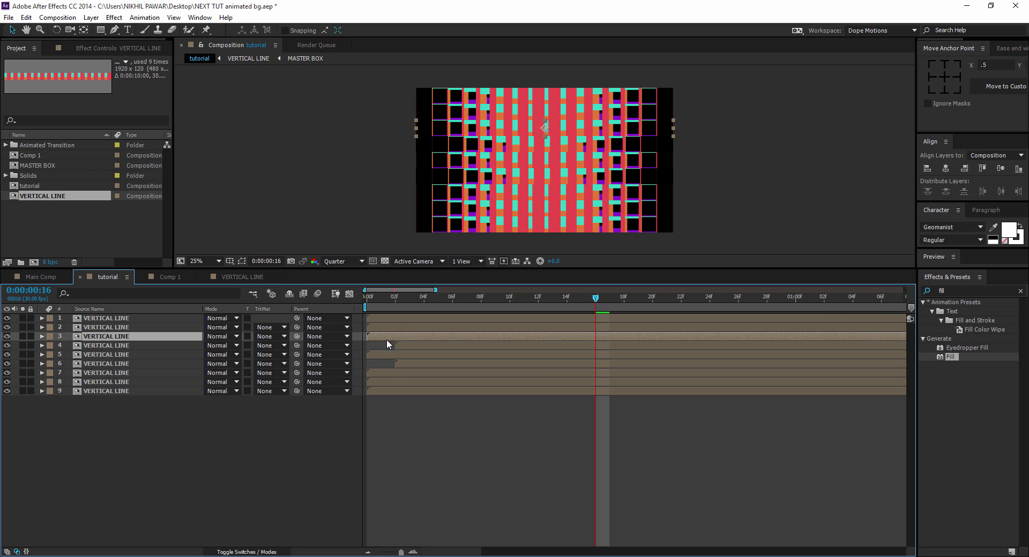
left_click(388, 372, "ctrl")
left_click_drag(406, 372, 477, 381)
left_click(404, 328)
left_click(391, 381, "ctrl")
Step: Shift VERTICAL LINE layers 1 and 9 to start at frame 8, and check the animation spreading from the center
left_click(404, 321)
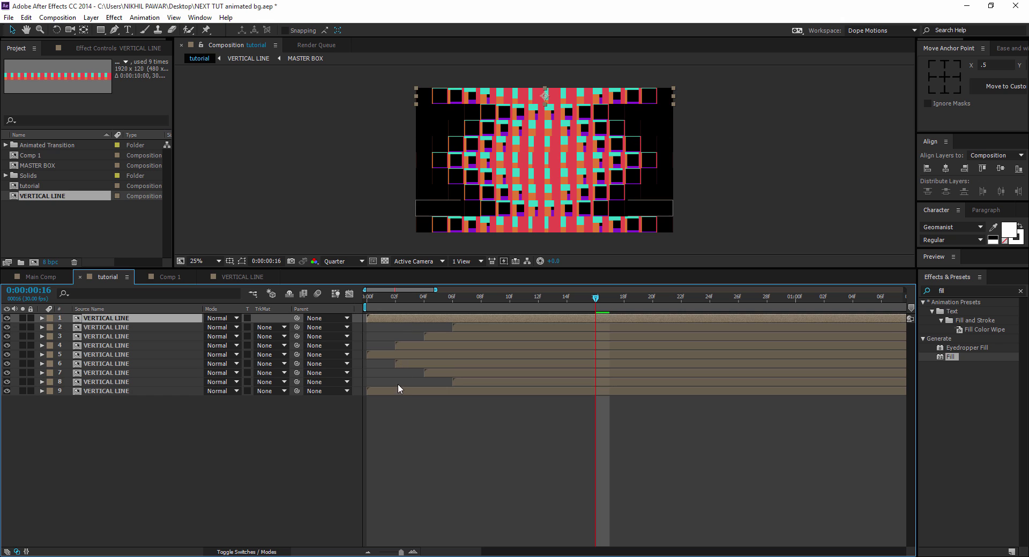
left_click(397, 390, "ctrl")
left_click_drag(396, 390, 507, 397)
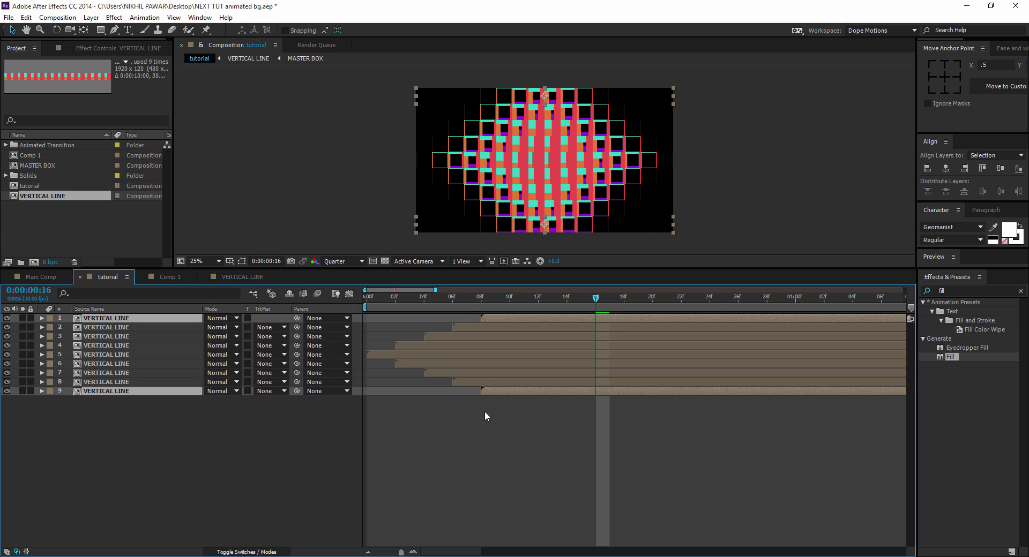
left_click(485, 409)
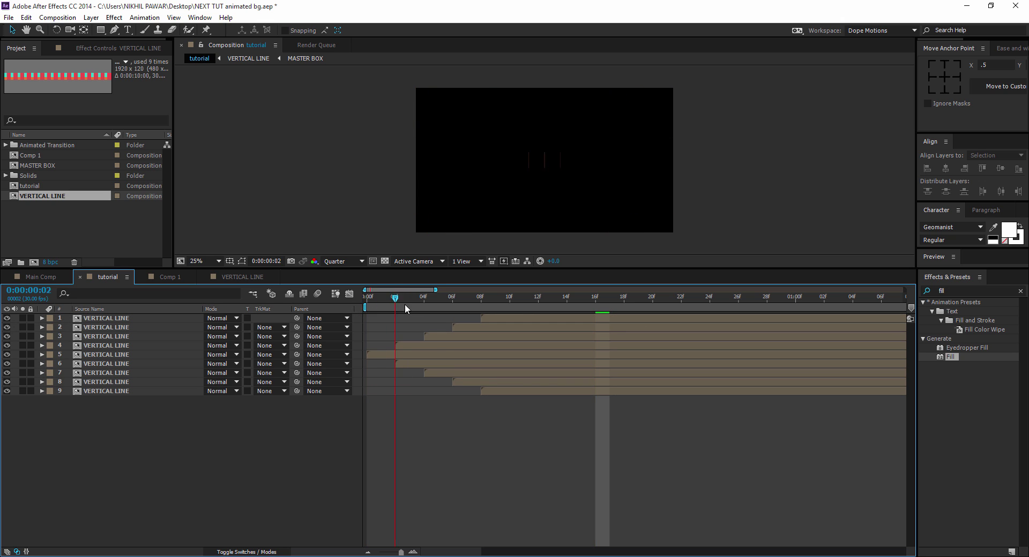
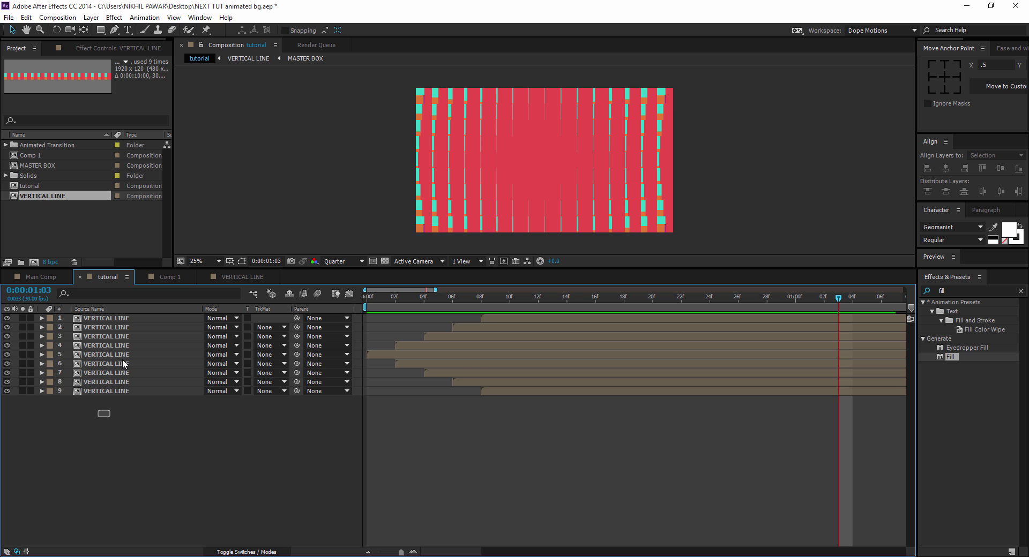
Step: Pre-compose all nine VERTICAL LINE layers into a new composition with the default name, moving all attributes into it
key("ctrl+a")
right_click(137, 323)
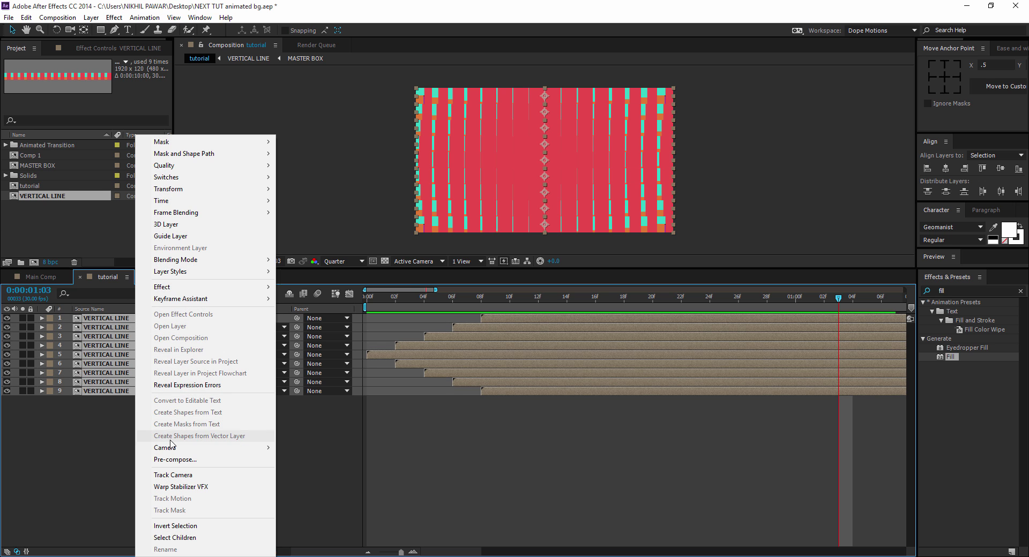
left_click(177, 460)
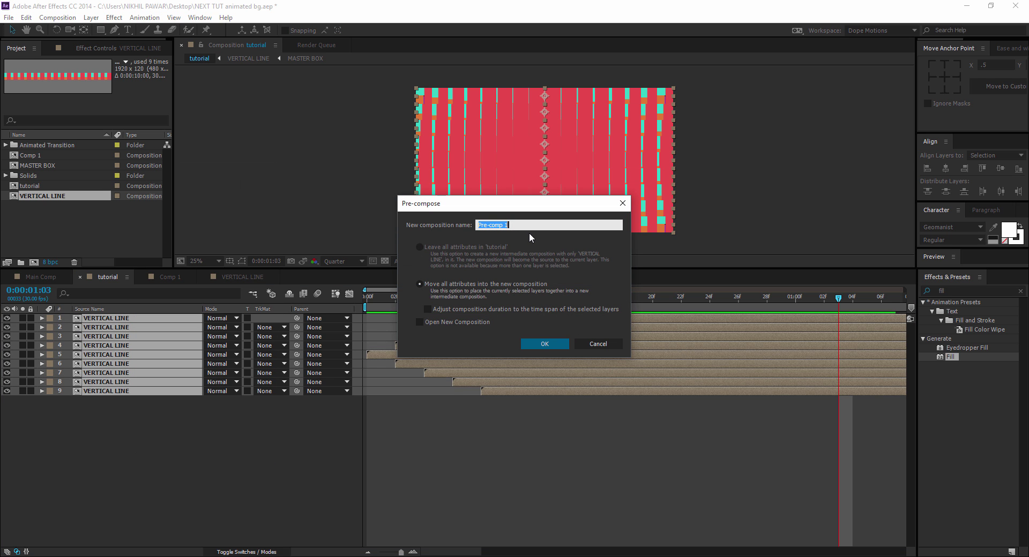
left_click(552, 344)
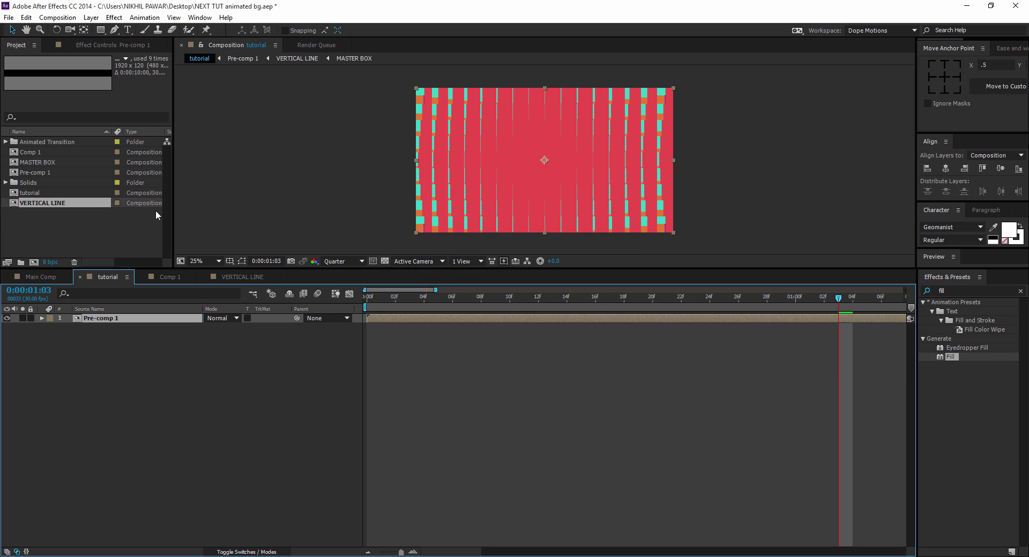
Step: Add a text layer reading "MOTION GRAPHICS" over the tile background in the tutorial composition, with GRAPHICS on a second line
left_click_drag(156, 268, 114, 354)
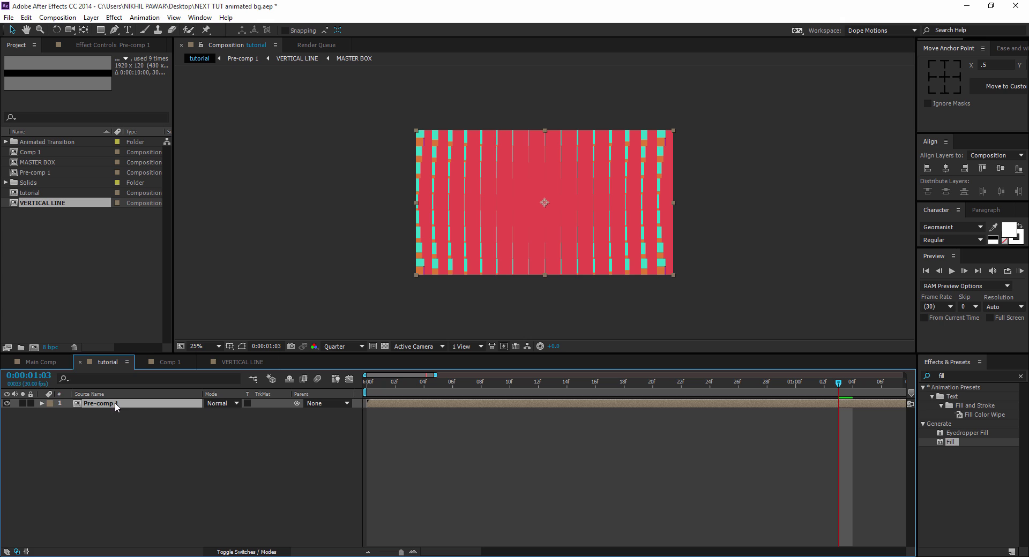
left_click(128, 30)
left_click(544, 204)
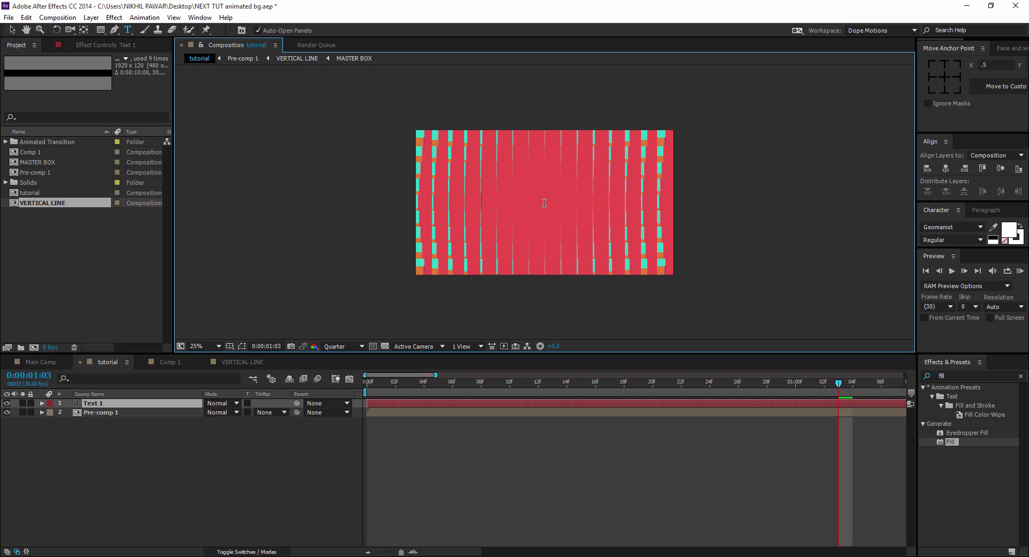
type("MOTION")
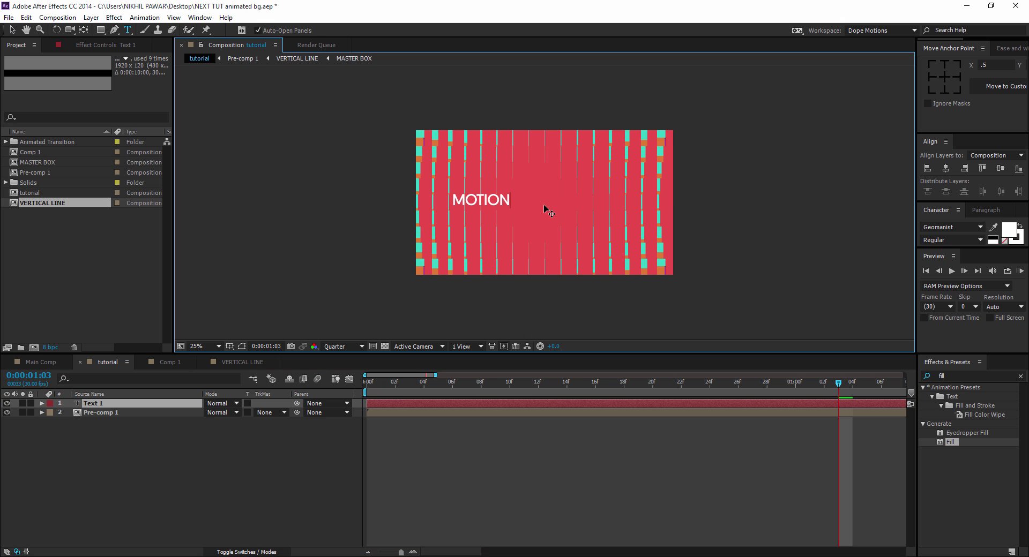
type(" GRAP")
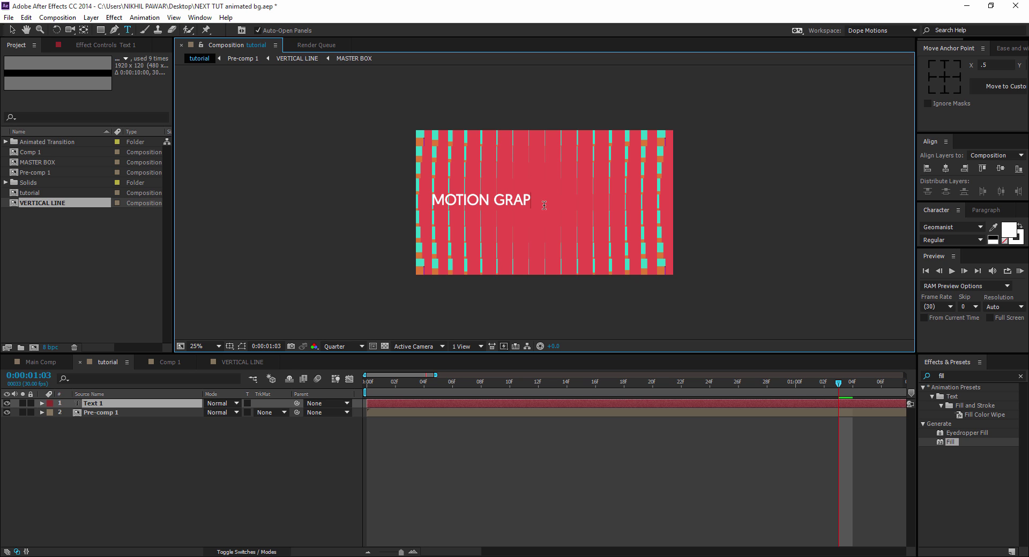
type("HICS")
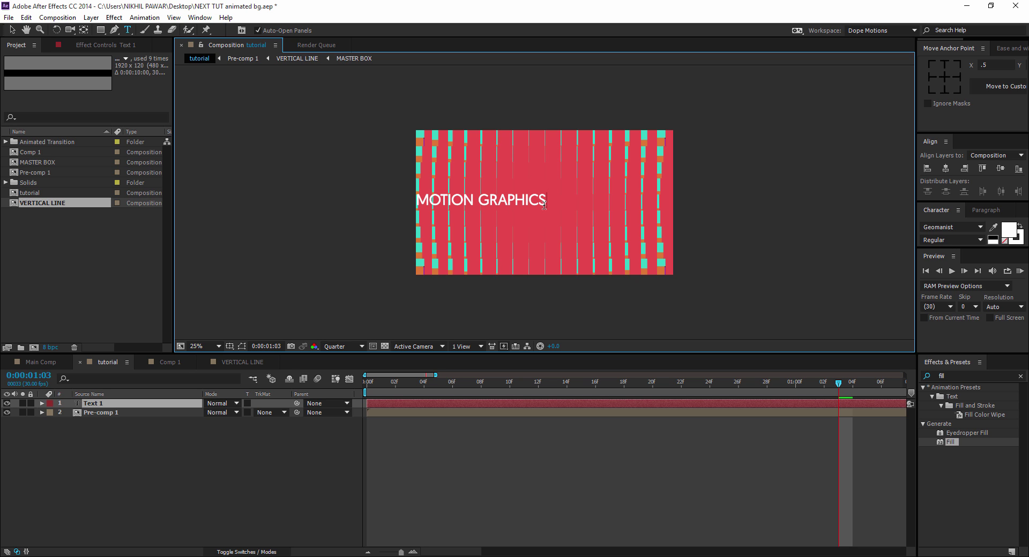
left_click(479, 202)
key("Return")
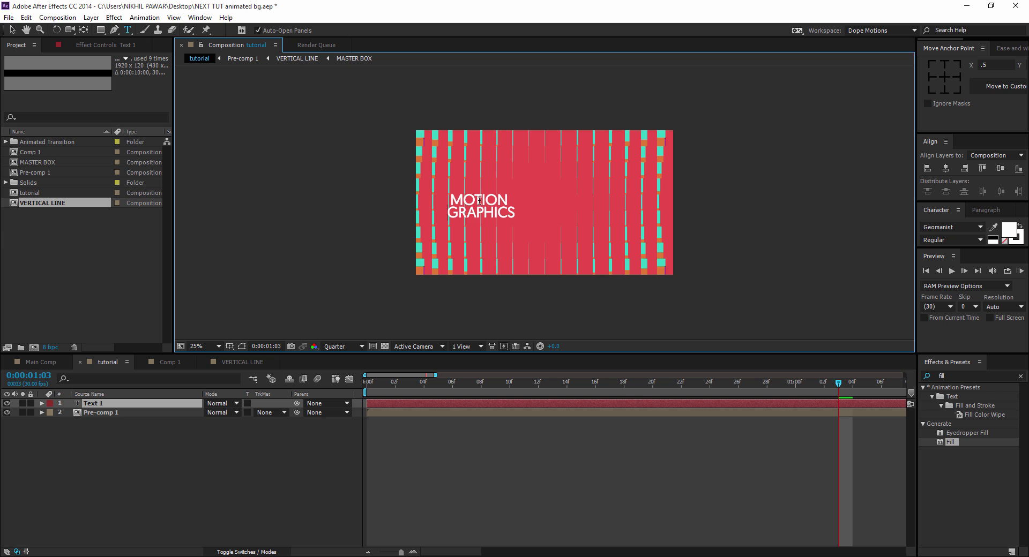
Step: Center the MOTION GRAPHICS text horizontally and vertically in the composition
left_click(12, 30)
key("Caps_Lock")
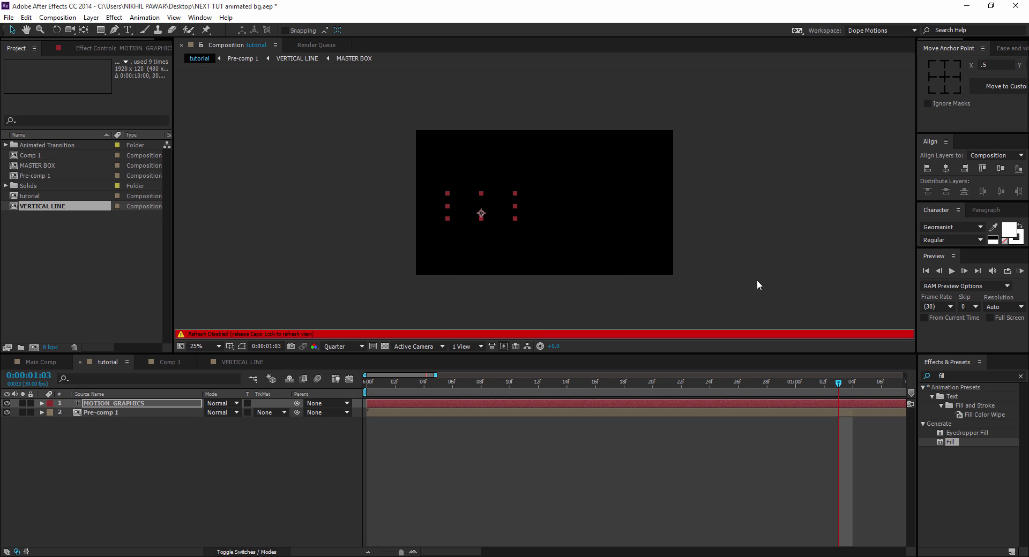
key("Caps_Lock")
left_click(945, 168)
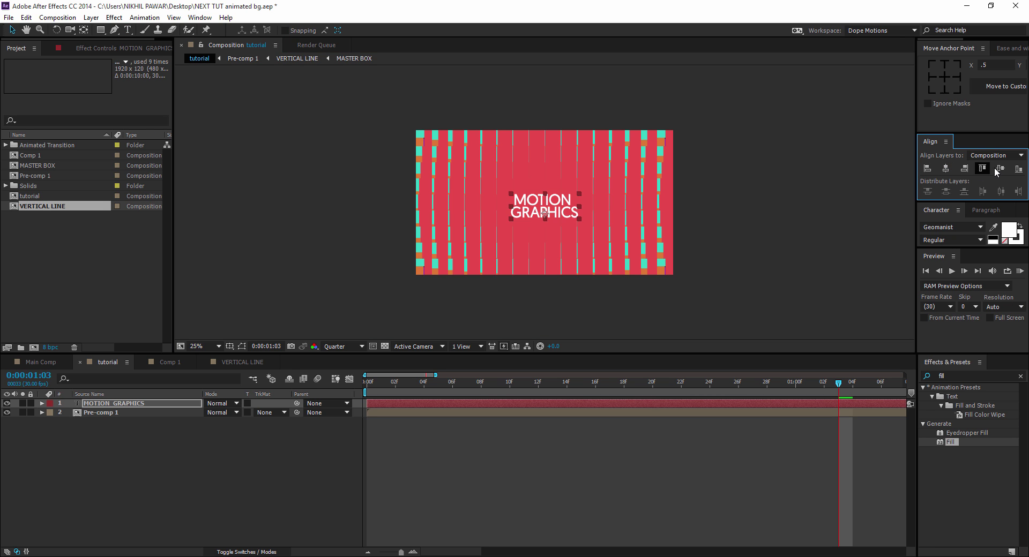
left_click(1000, 168)
Step: Scale the Pre-comp 1 layer to 27% around the text and set the viewer's resolution to Auto
left_click(137, 412)
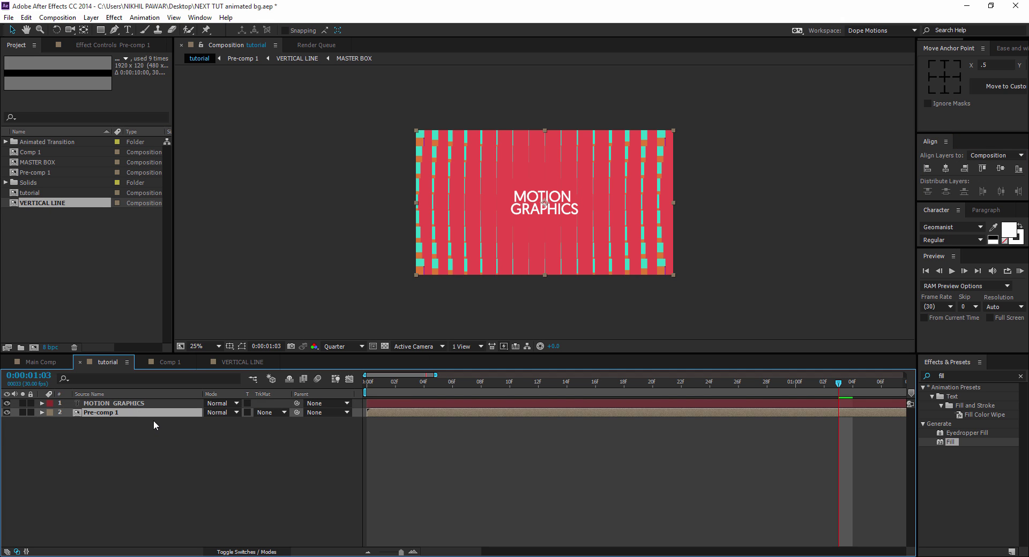
key("s")
left_click_drag(240, 422, 210, 429)
scroll(538, 222, "up", 2)
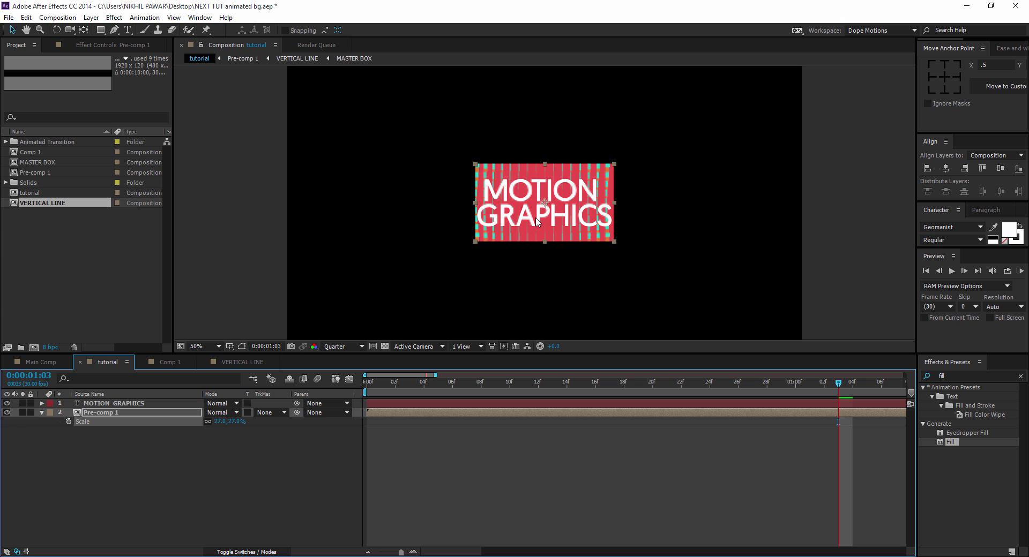
left_click(343, 346)
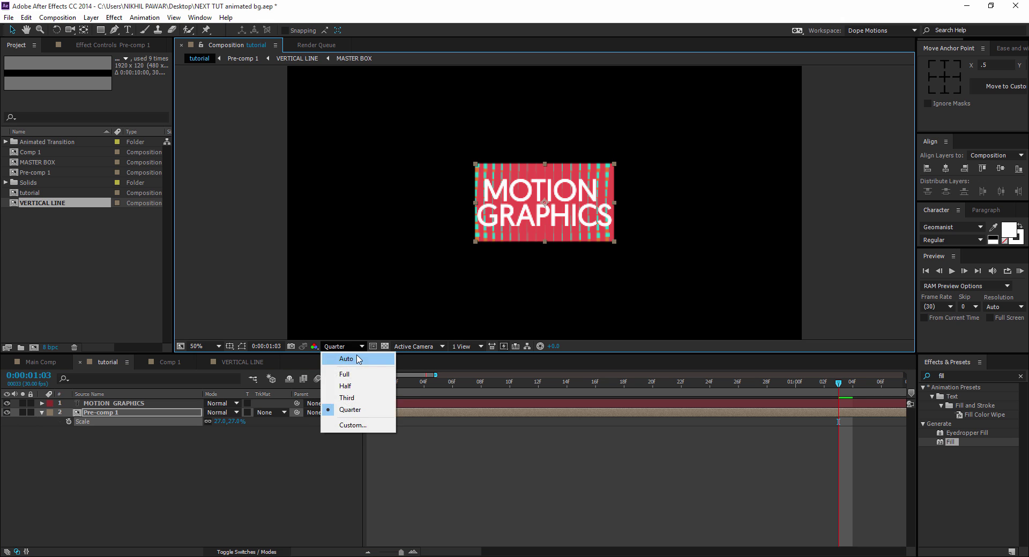
left_click(348, 377)
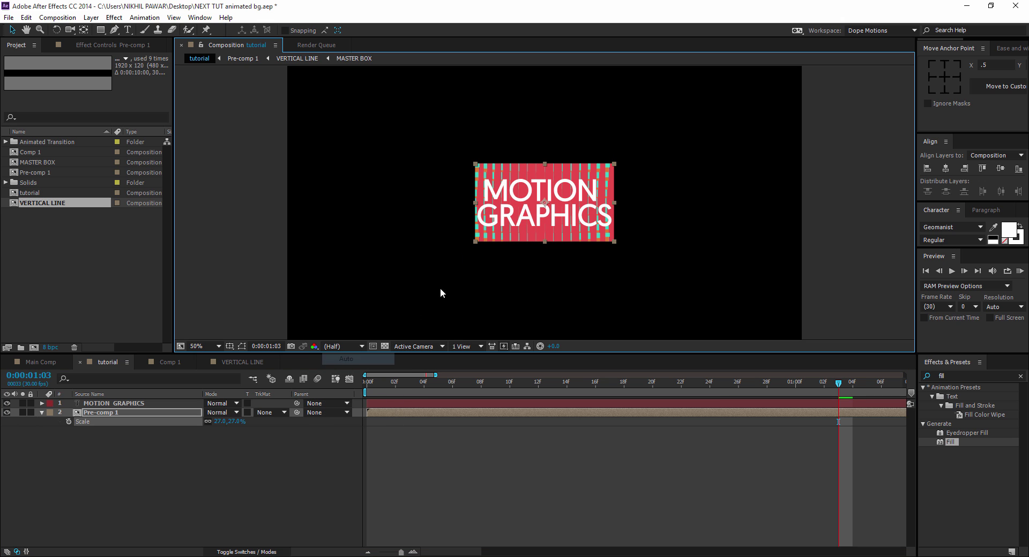
Step: Set the track matte of Pre-comp 1 to Luma Matte "MOTION GRAPHICS" and scrub through the animation to check it
left_click(278, 412)
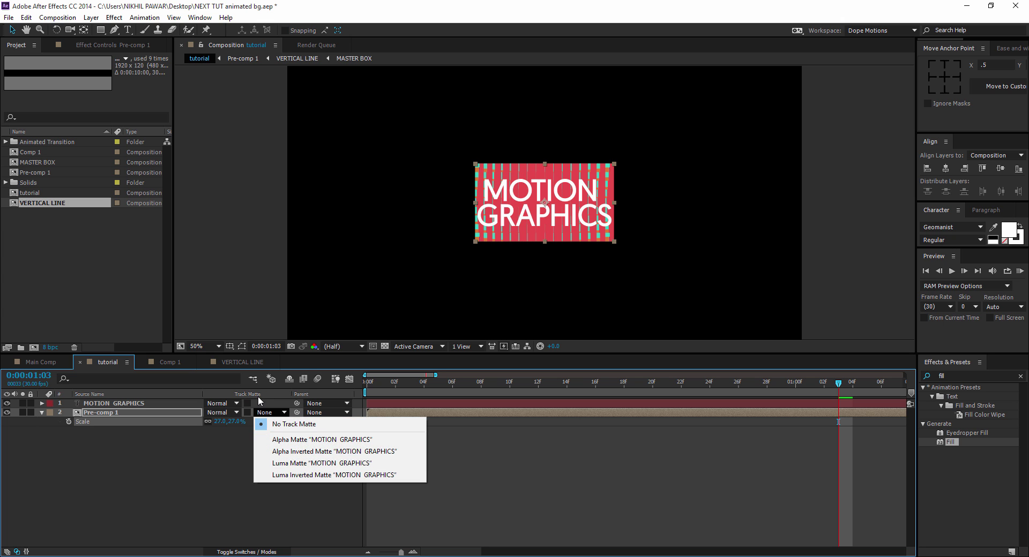
left_click(311, 463)
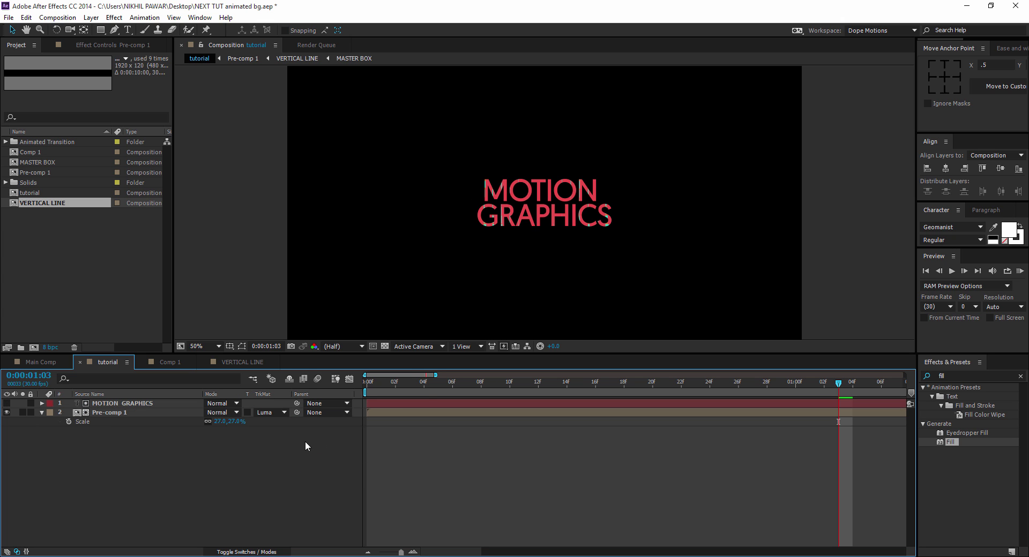
left_click(381, 382)
left_click_drag(439, 385, 767, 390)
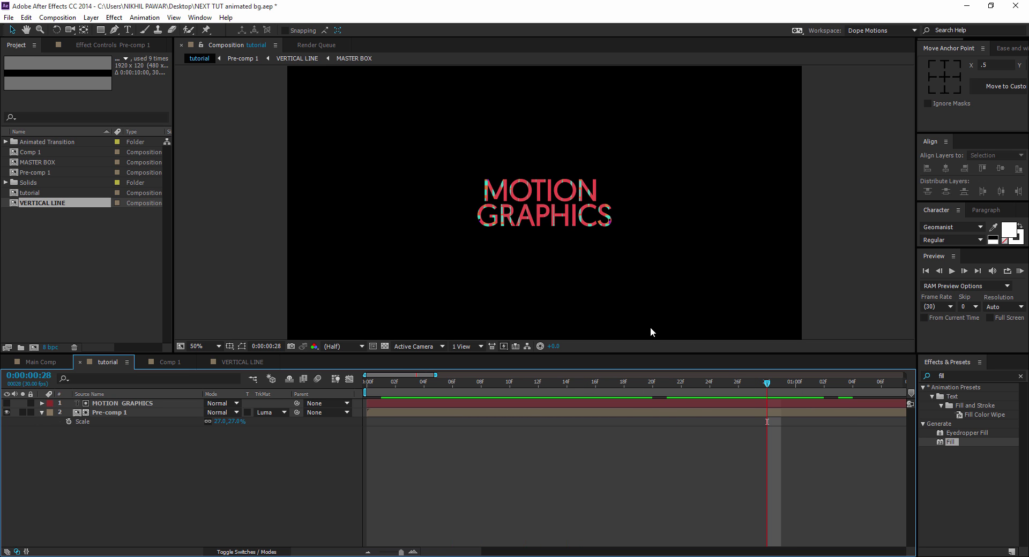
left_click(544, 201)
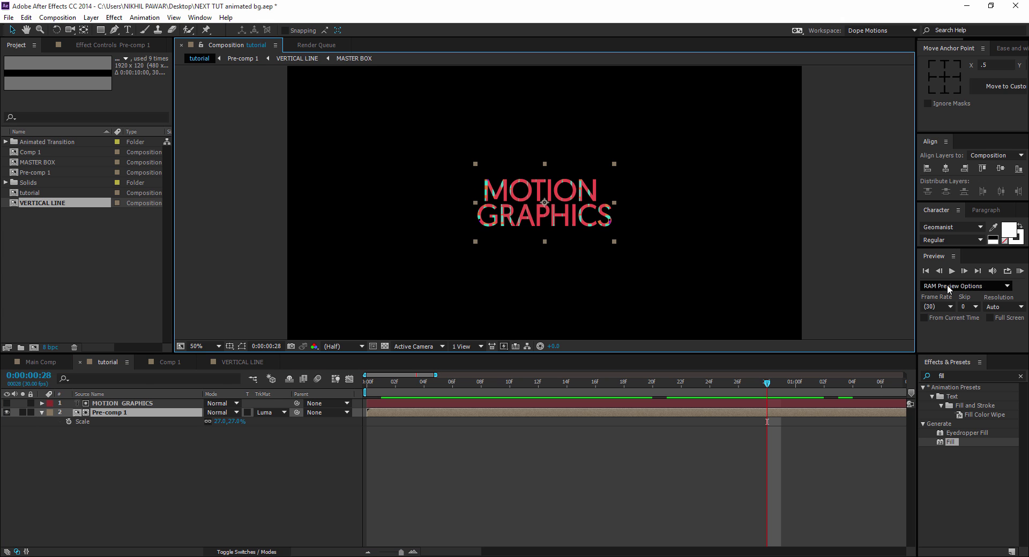
left_click(960, 240)
left_click(943, 325)
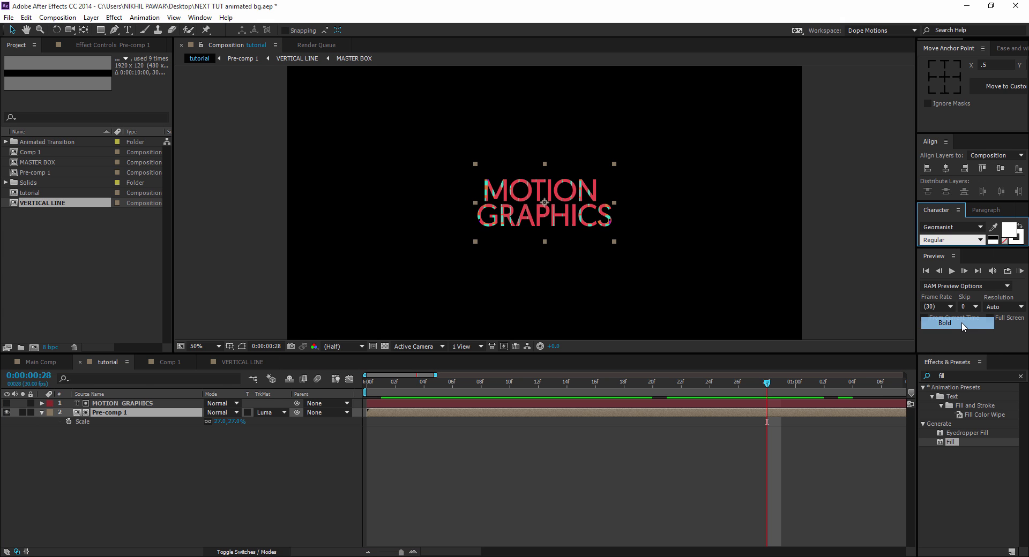
Step: Change the font style of the MOTION GRAPHICS text layer to Bold
left_click(122, 406)
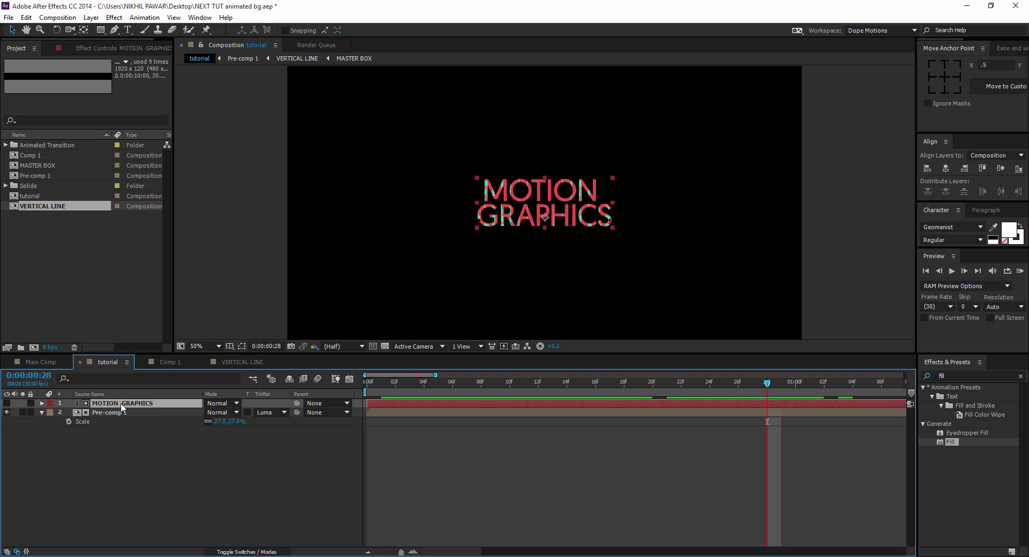
left_click(971, 235)
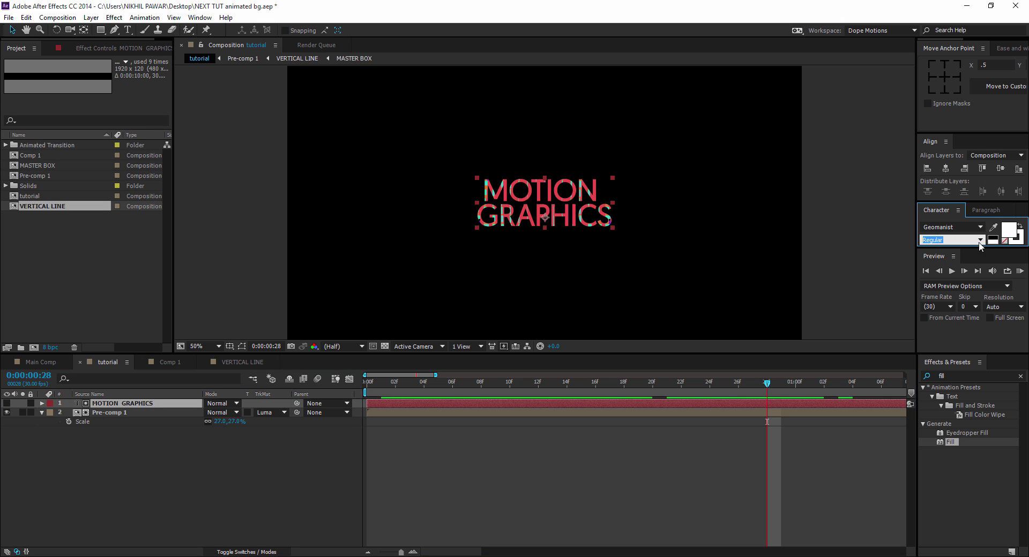
left_click(980, 241)
left_click(961, 323)
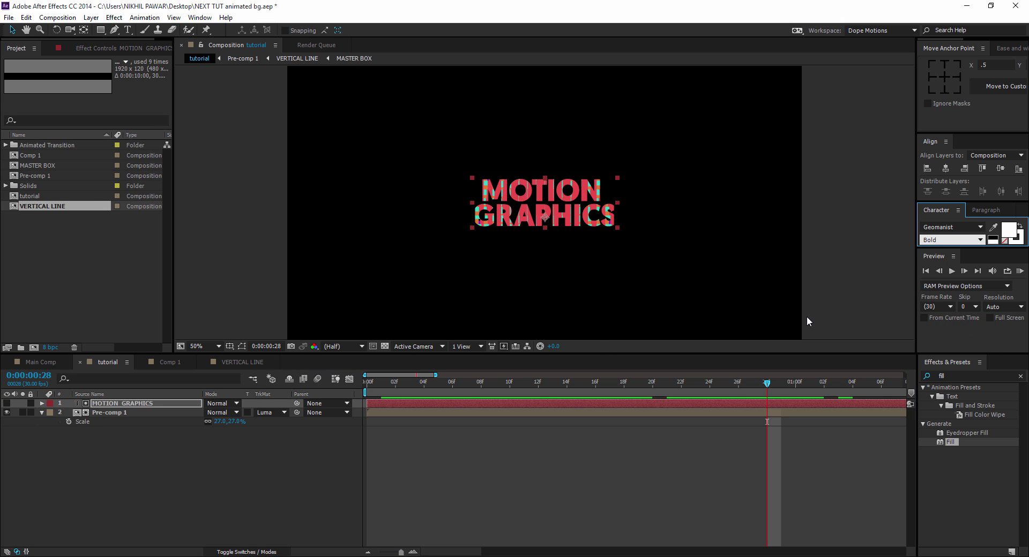
left_click(589, 189)
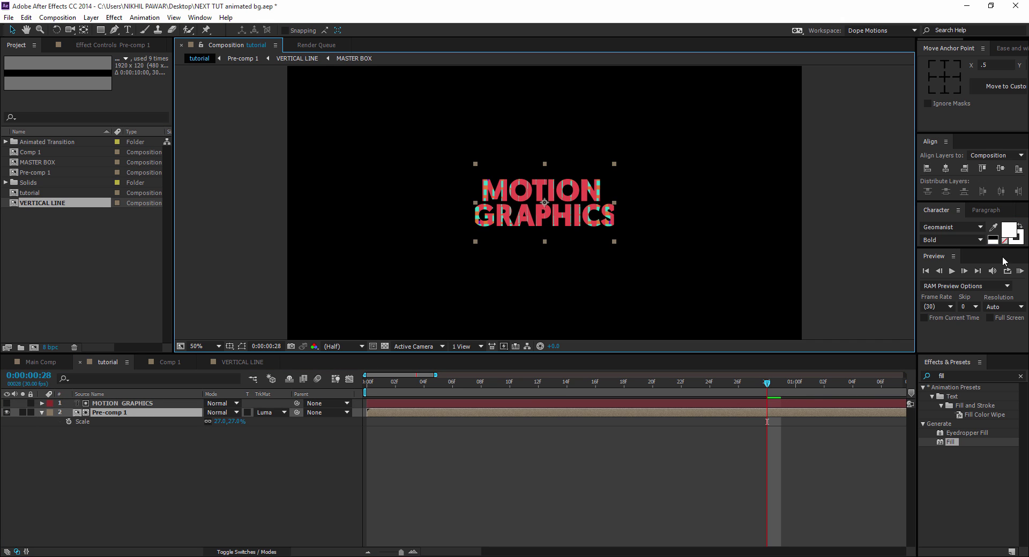
left_click(986, 210)
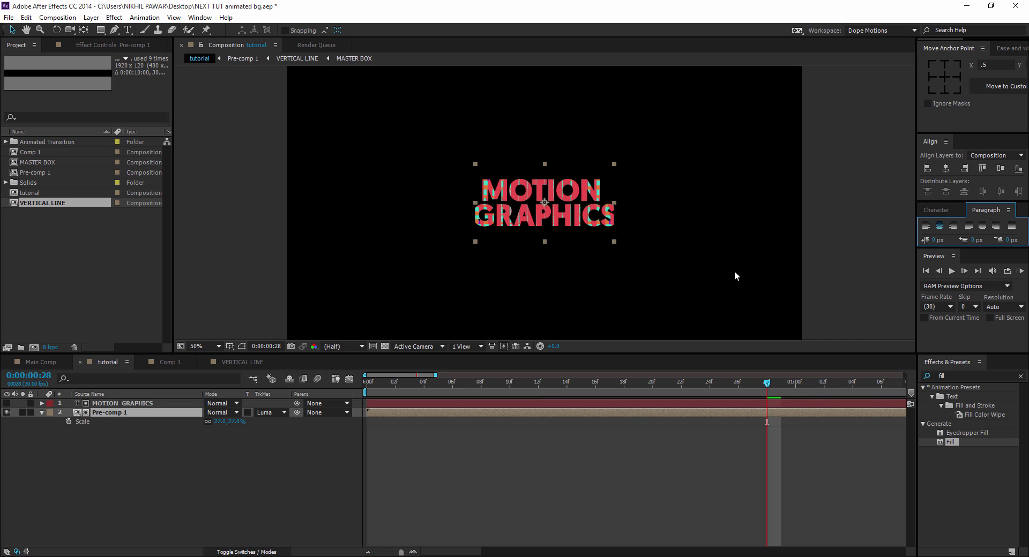
Step: Set the scale of Pre-comp 1 to 28% to cover the bold text, and scrub the timeline to check the animation
left_click(280, 476)
left_click_drag(423, 384, 839, 382)
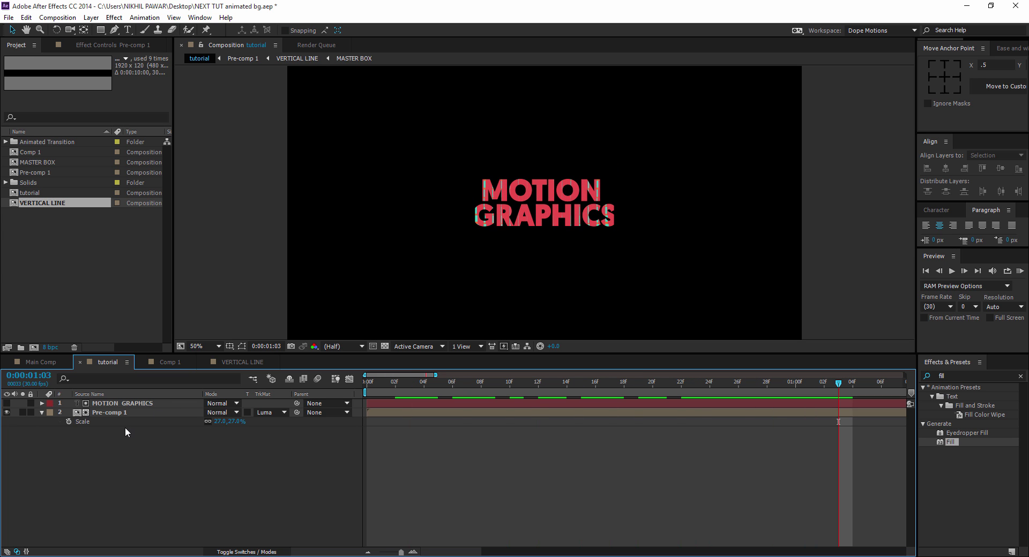
left_click_drag(227, 424, 236, 423)
left_click(410, 382)
left_click_drag(439, 388, 825, 390)
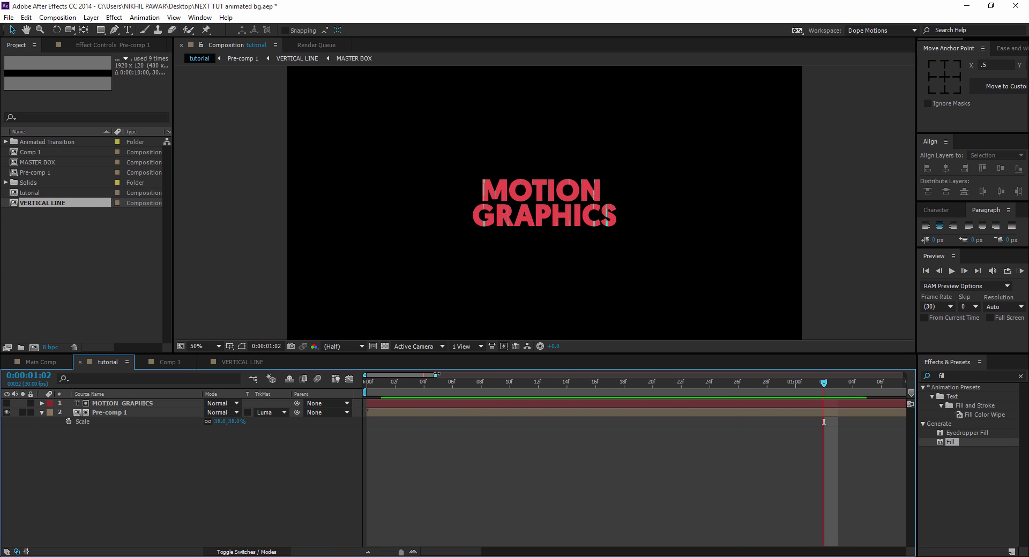
key("minus")
key("minus")
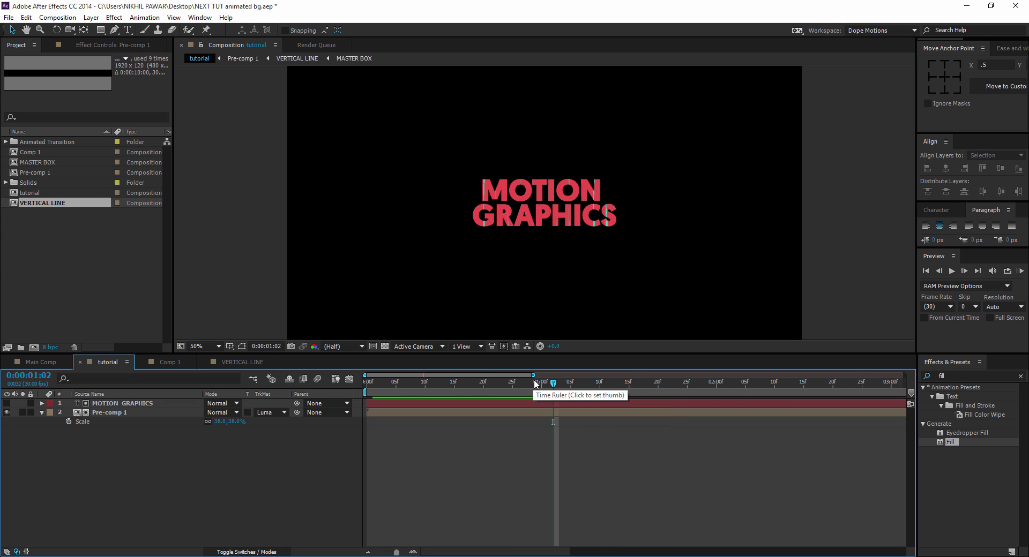
left_click(617, 382)
left_click_drag(644, 387, 626, 397)
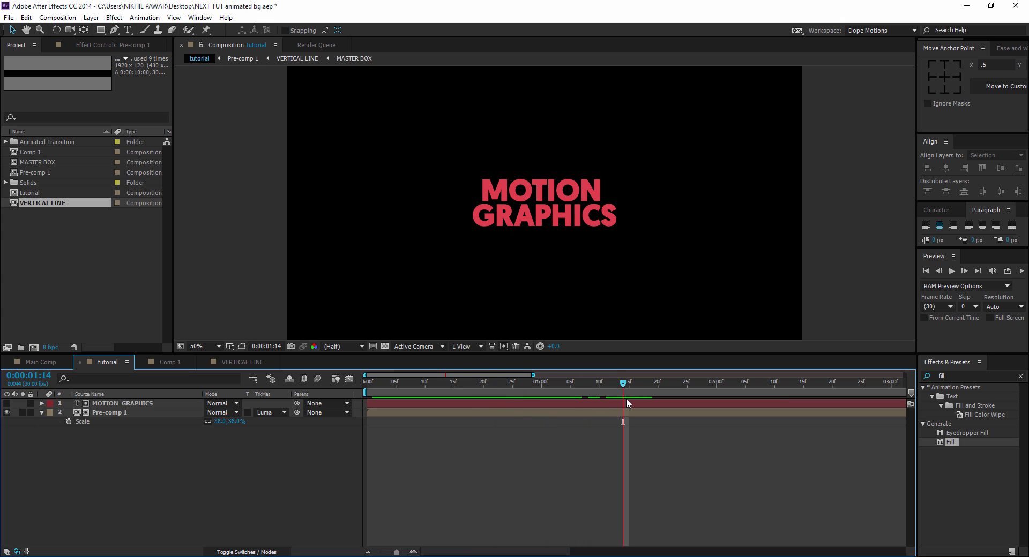